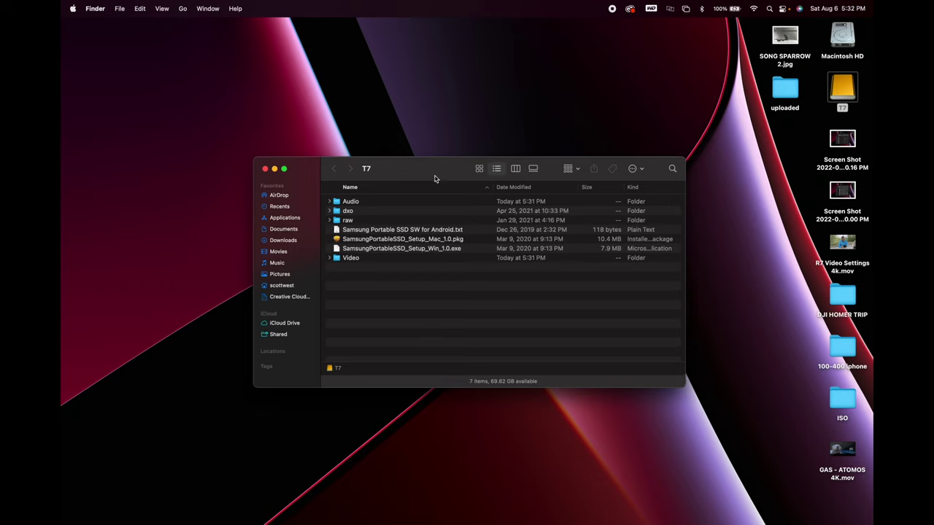
# Step: Look over the Audio, dxo, raw and Video folders at the root of the T7 drive
pyautogui.click(362, 123)
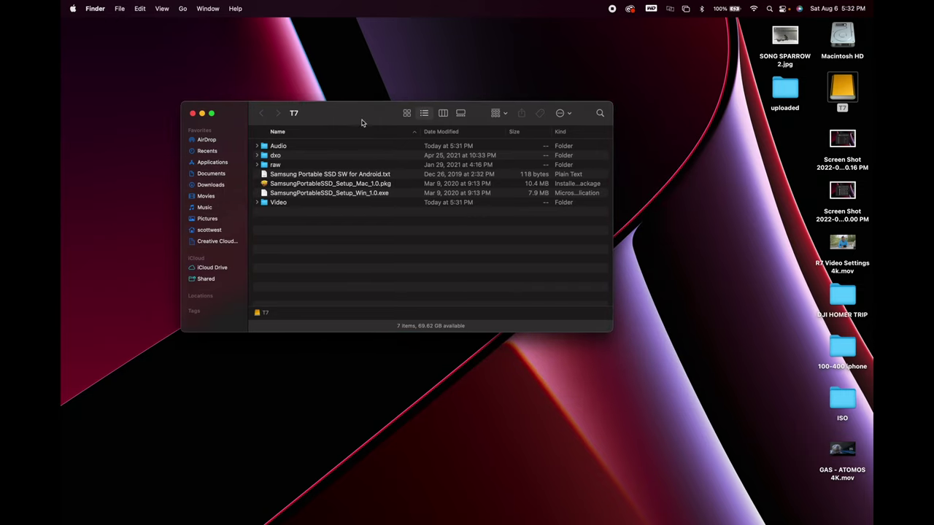
pyautogui.click(286, 148)
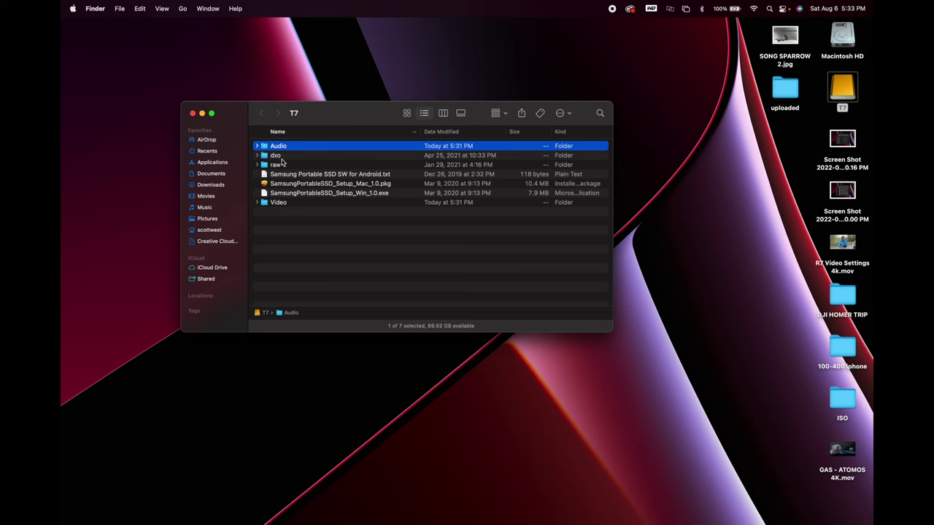
pyautogui.click(278, 158)
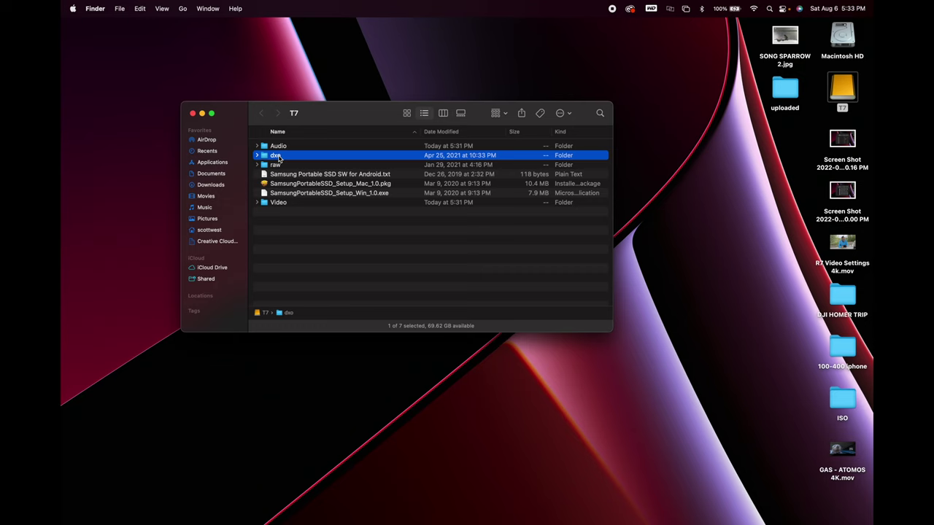
pyautogui.click(277, 166)
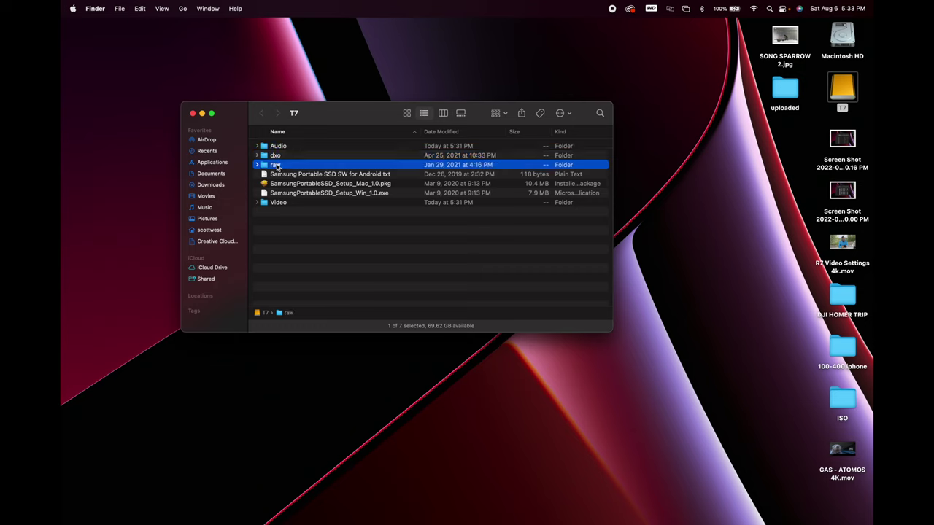
pyautogui.click(279, 205)
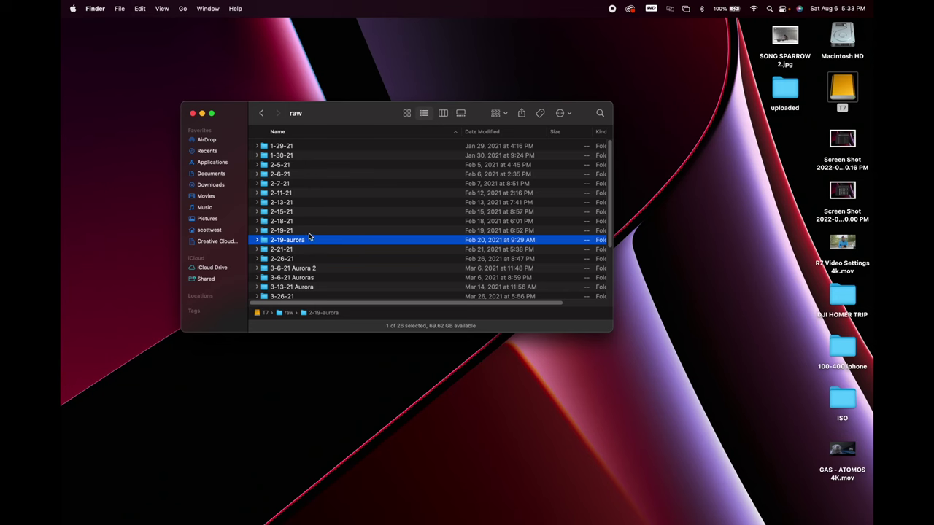
# Step: Expand the 2-19-21 folder inside raw to examine its CR3 files, and collapse it again
pyautogui.click(306, 230)
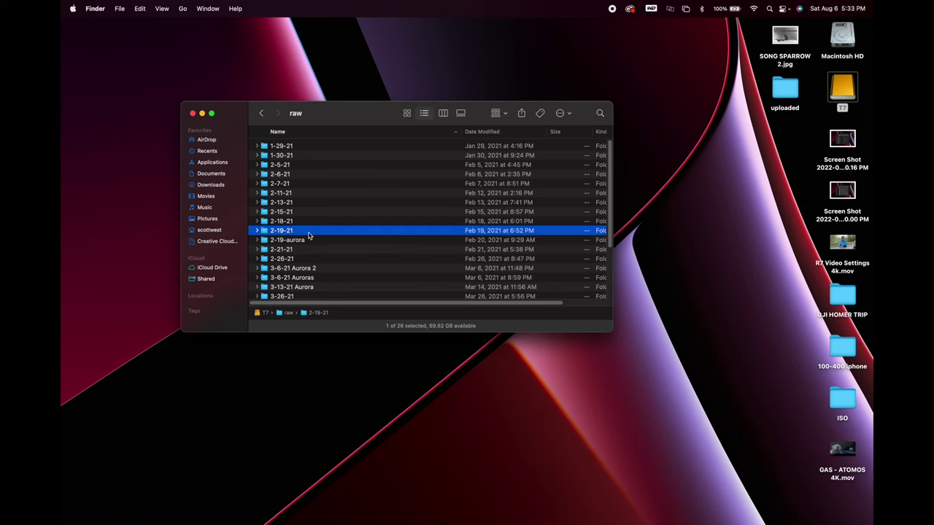
pyautogui.click(257, 230)
pyautogui.click(257, 231)
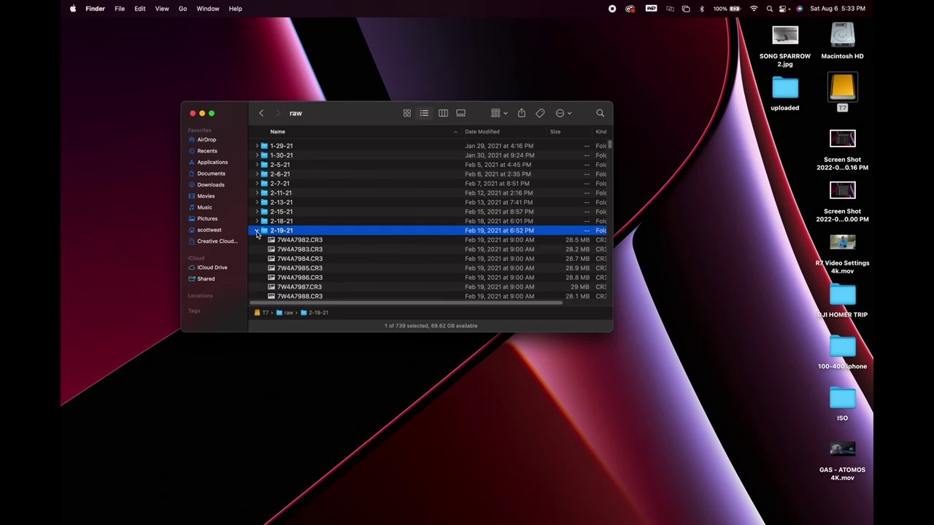
pyautogui.click(272, 241)
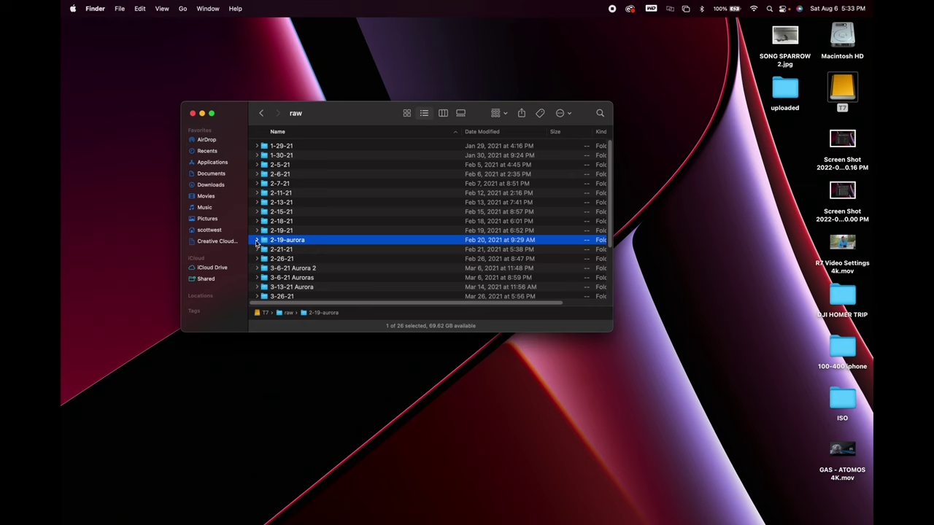
# Step: Examine how the remaining folders inside raw are named by date and subject, including the Aurora ones
pyautogui.click(314, 269)
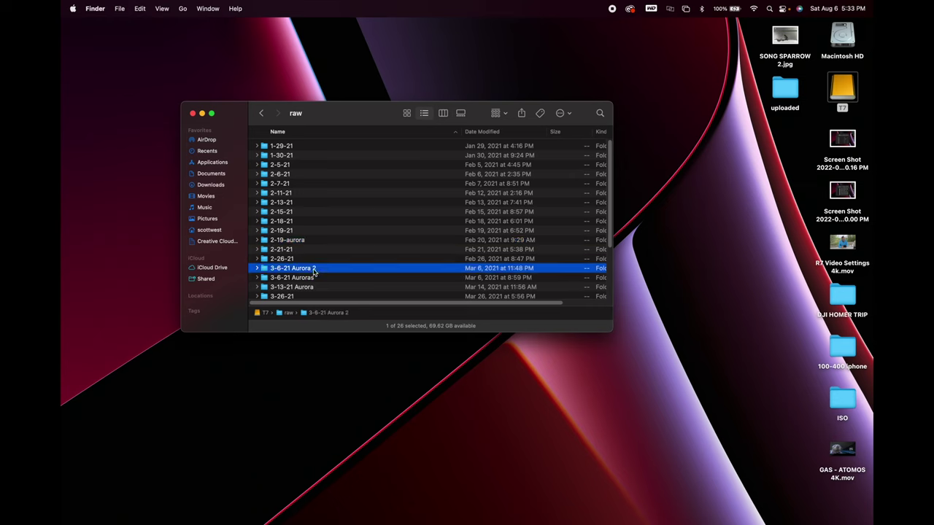
pyautogui.scroll(-3, 316, 272)
pyautogui.click(312, 237)
pyautogui.click(312, 219)
pyautogui.click(312, 228)
pyautogui.click(306, 239)
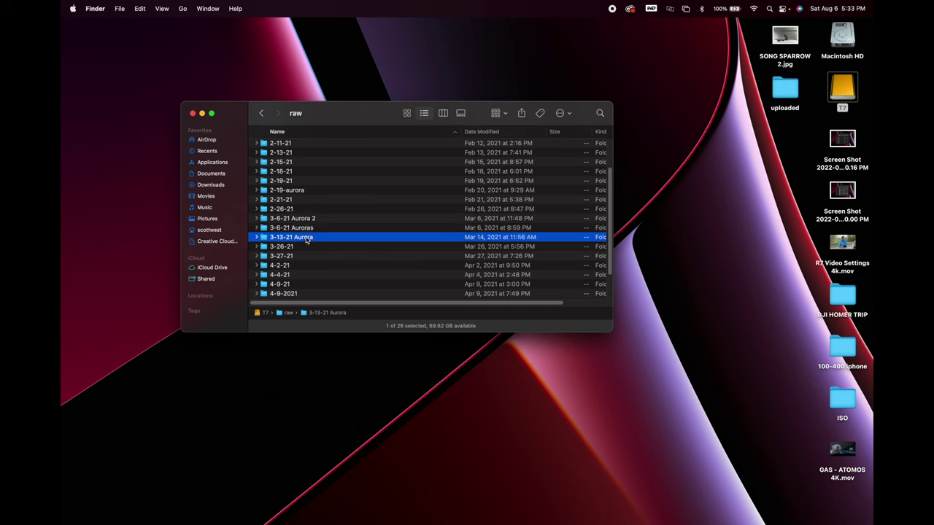
pyautogui.scroll(-3, 306, 240)
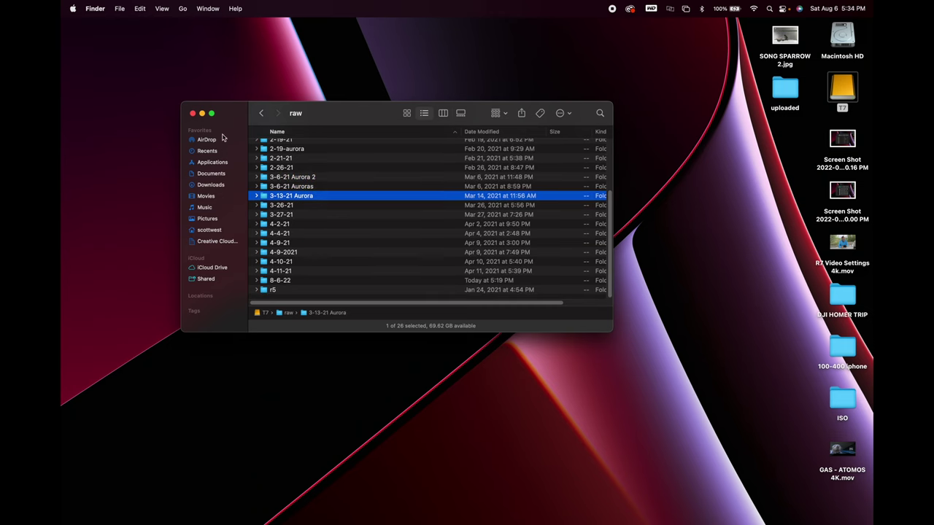
pyautogui.click(270, 296)
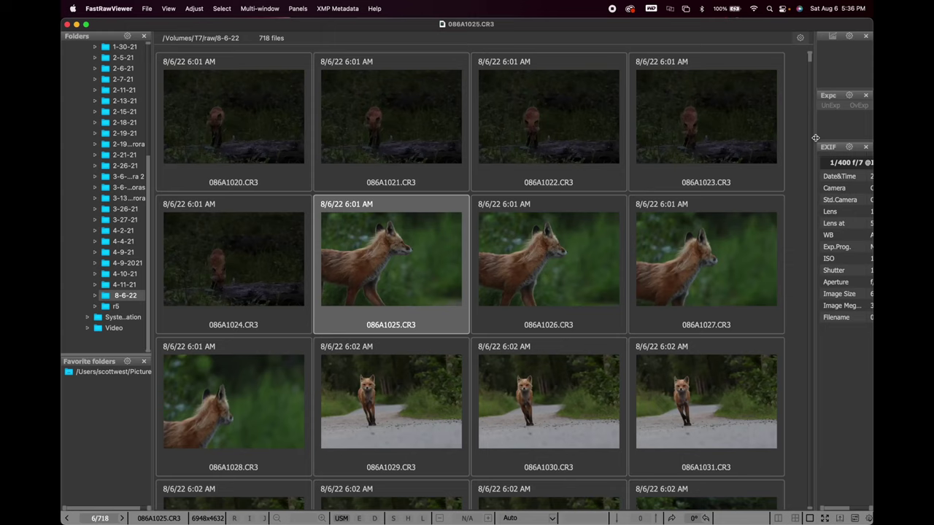
# Step: Widen the histogram and EXIF panels, turn on the raw histogram for 086A1025.CR3 and make it taller
pyautogui.moveTo(815, 137); pyautogui.dragTo(737, 138)
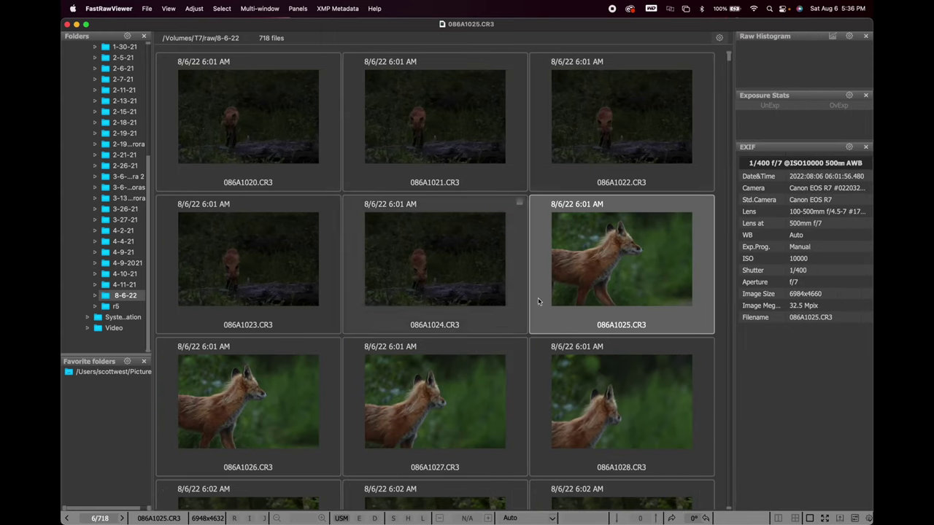
pyautogui.click(832, 36)
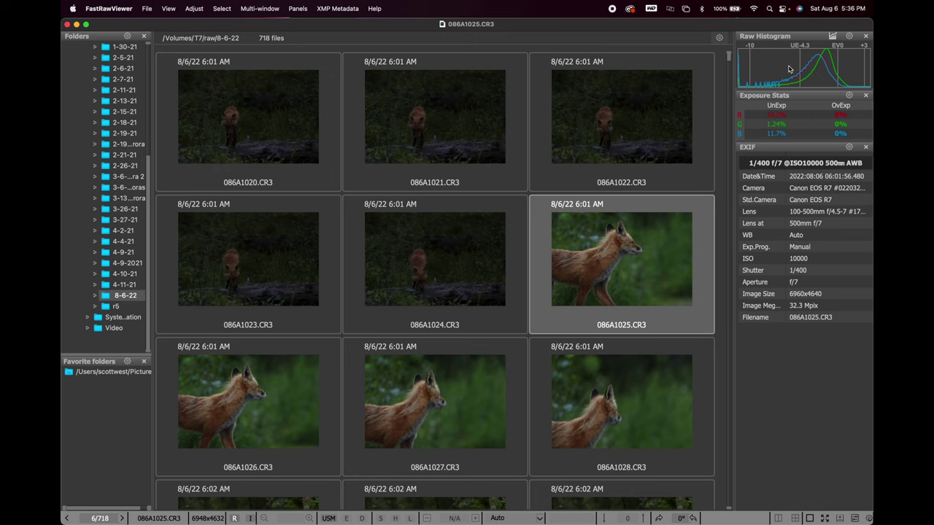
pyautogui.moveTo(767, 89); pyautogui.dragTo(770, 153)
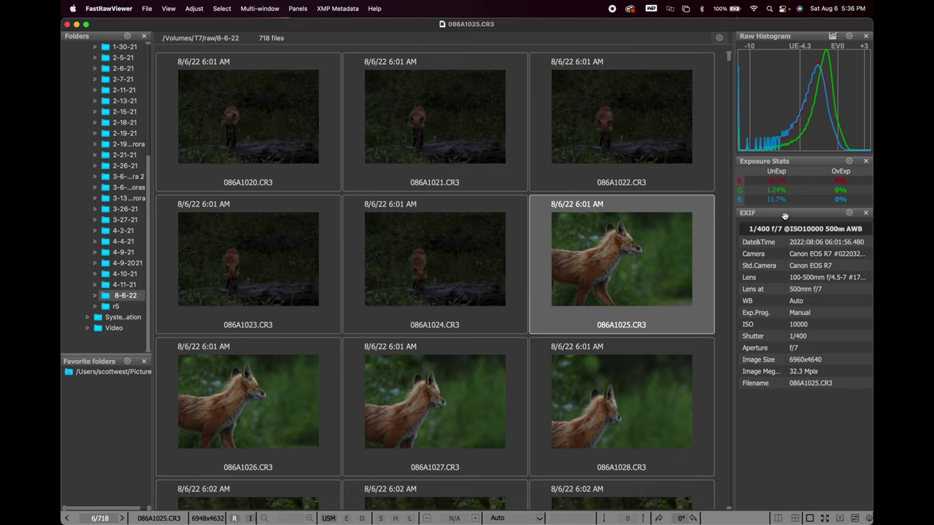
pyautogui.moveTo(787, 221); pyautogui.dragTo(787, 221)
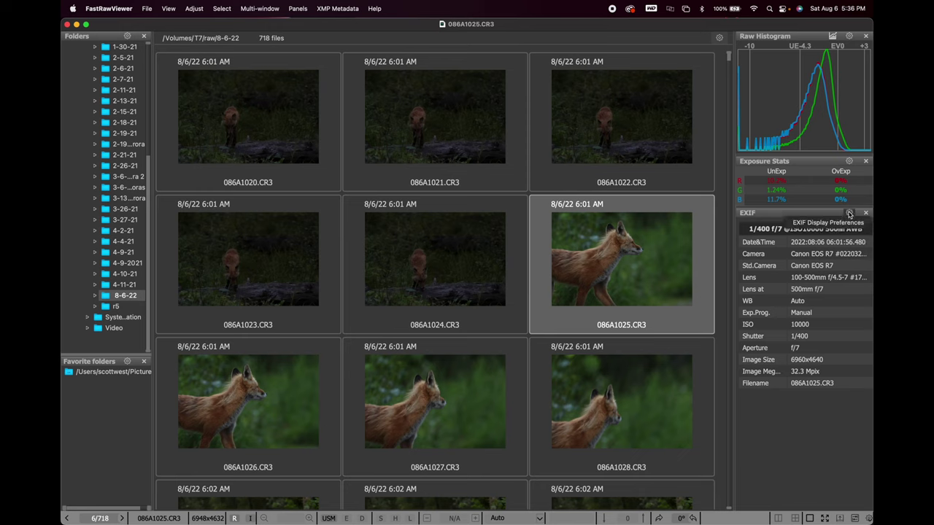
# Step: Review the EXIF tags available for display, from exposure summary to file information, and accept the current selection
pyautogui.click(850, 213)
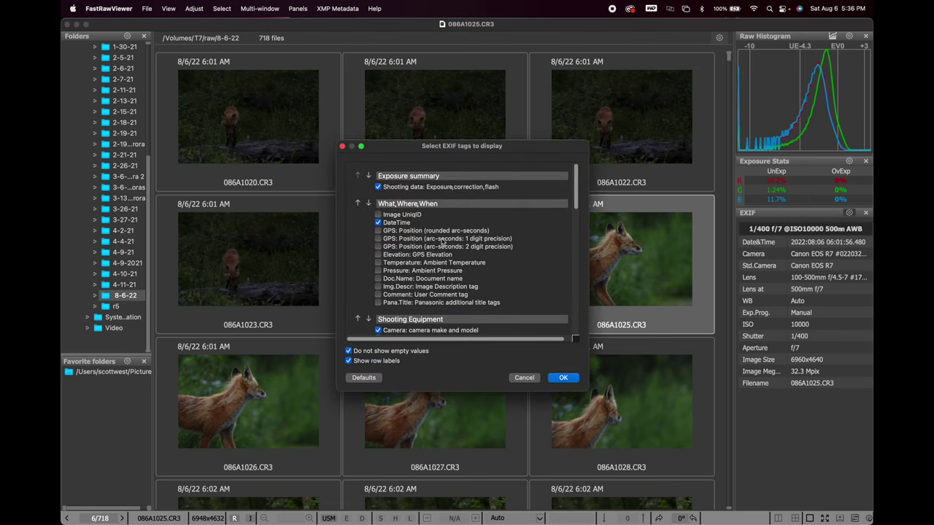
pyautogui.scroll(-2, 443, 243)
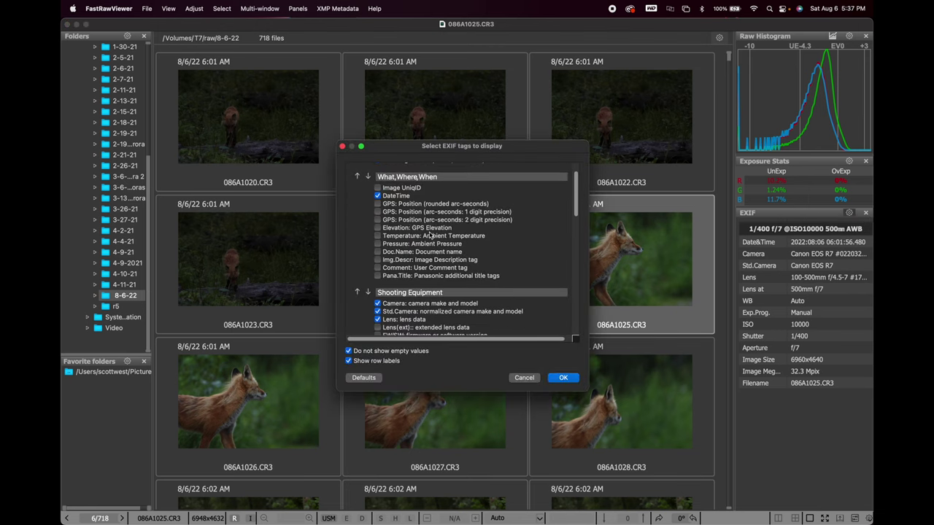
pyautogui.scroll(-5, 451, 261)
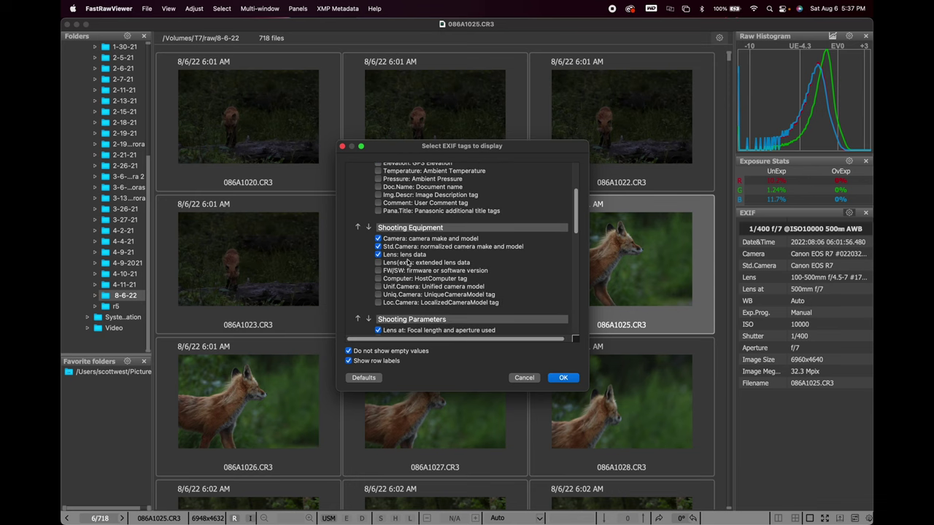
pyautogui.scroll(-12, 407, 269)
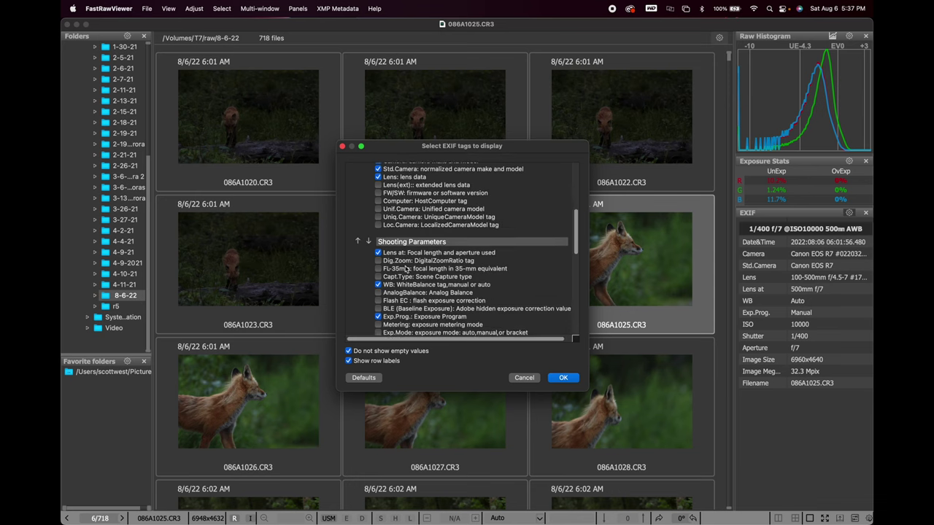
pyautogui.scroll(-3, 407, 268)
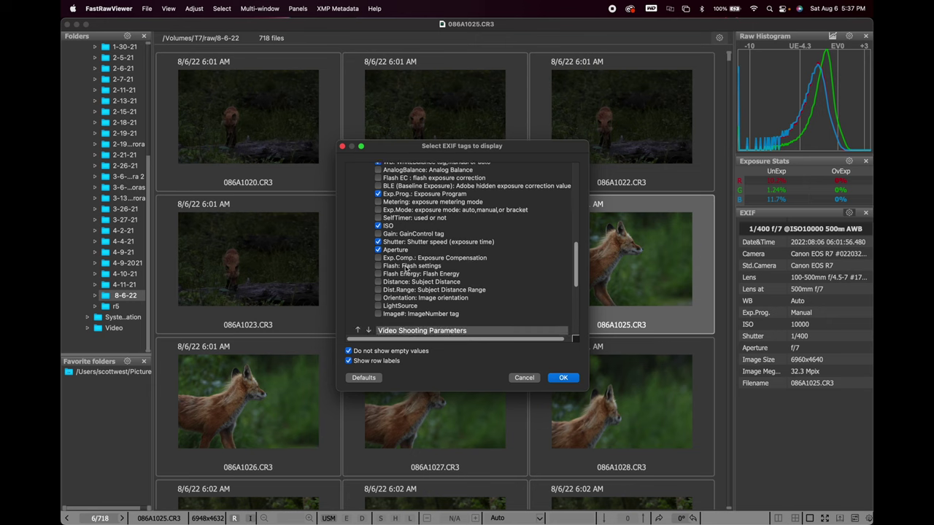
pyautogui.scroll(-6, 407, 269)
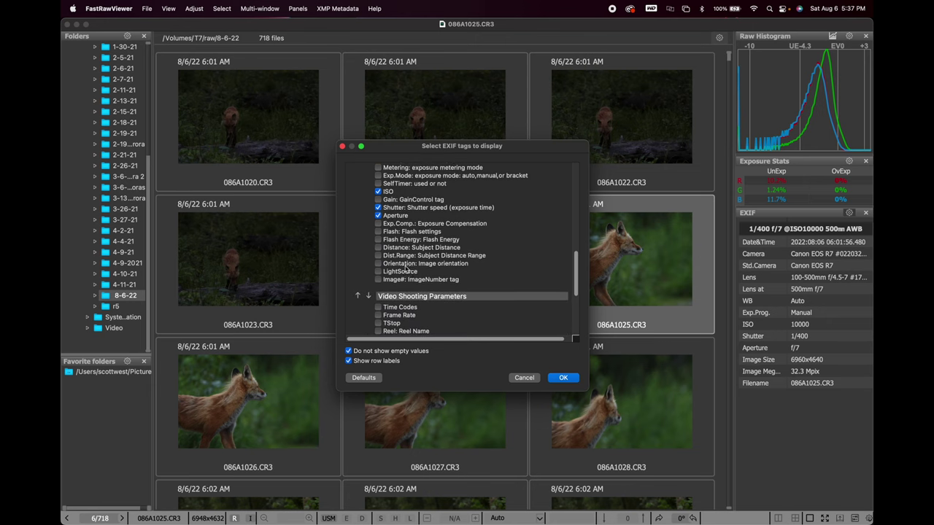
pyautogui.scroll(-8, 406, 269)
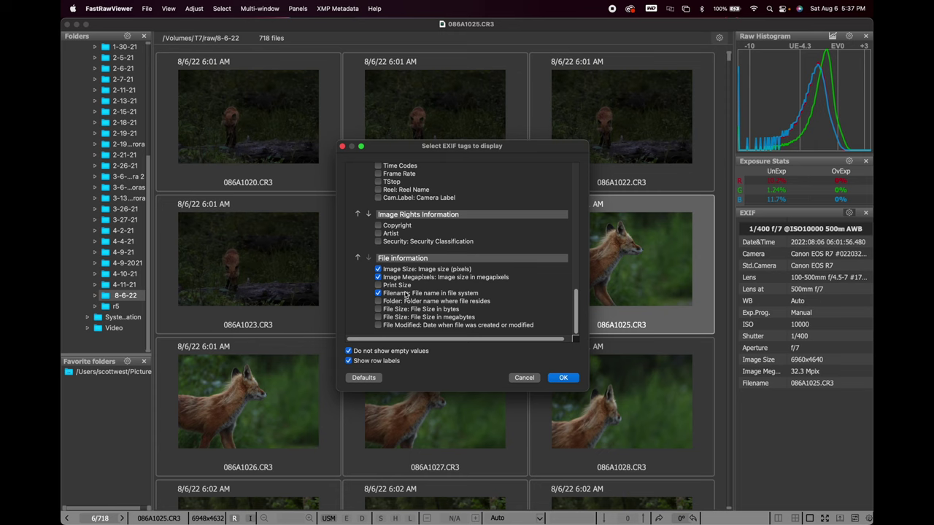
pyautogui.scroll(15, 418, 201)
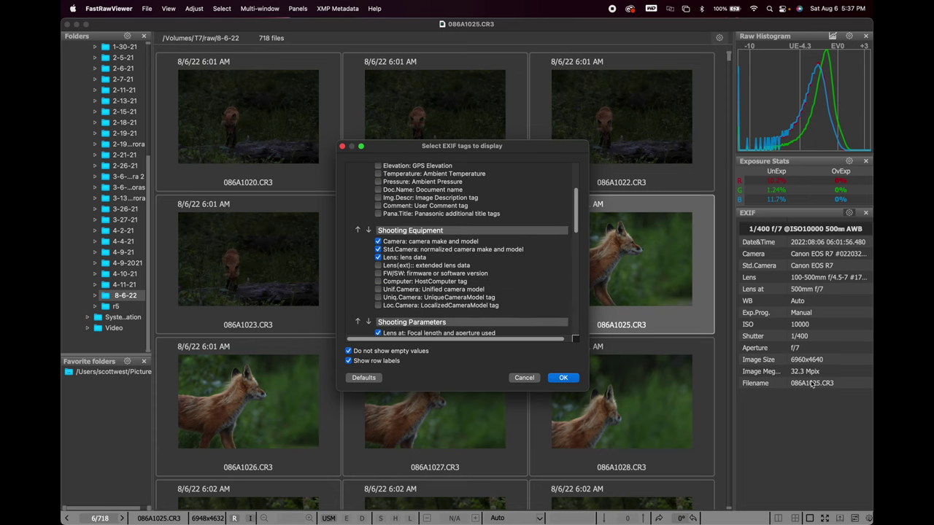
pyautogui.click(563, 378)
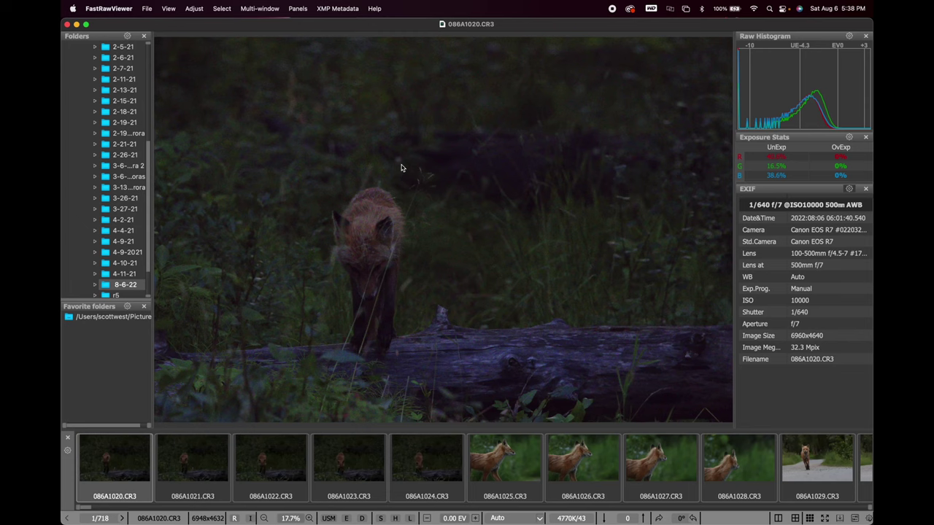
# Step: Move photo 086A1020.CR3 to the _Rejected folder and widen the folder tree to show full folder names
pyautogui.rightClick(434, 149)
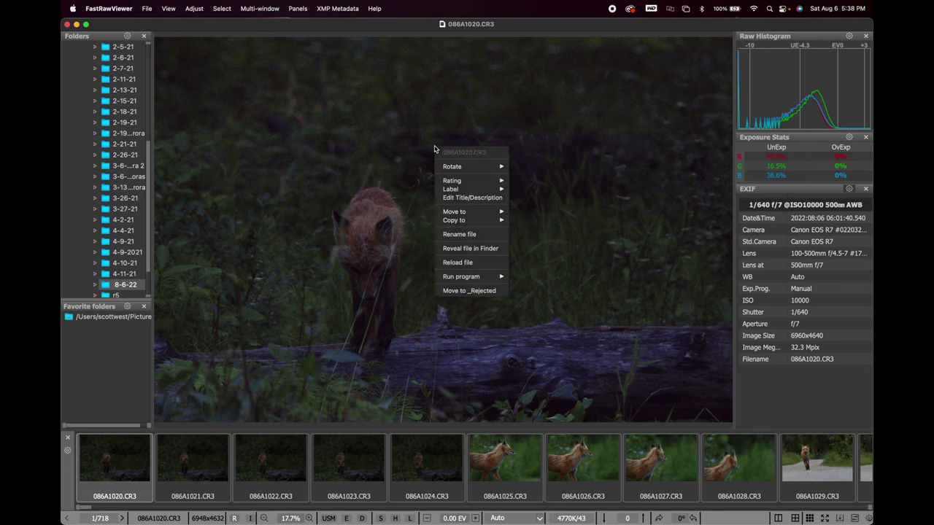
pyautogui.click(459, 291)
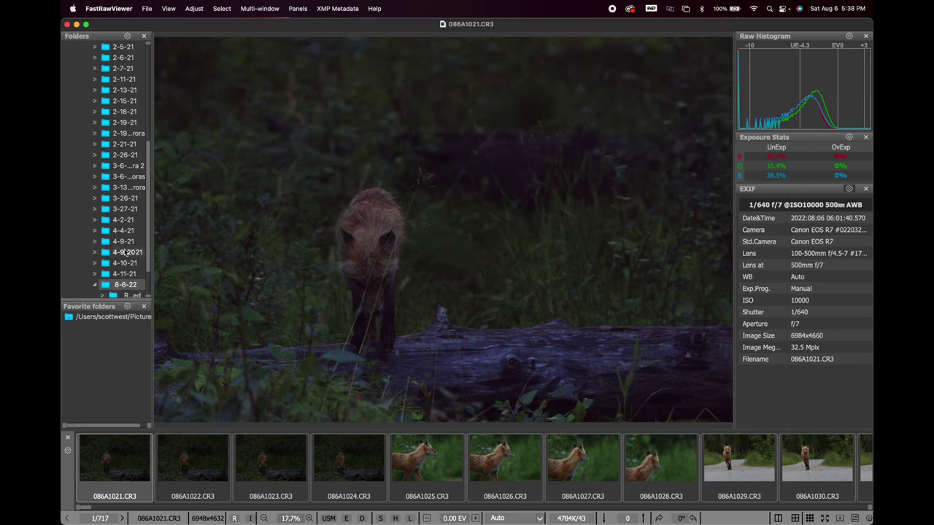
pyautogui.scroll(-2, 106, 286)
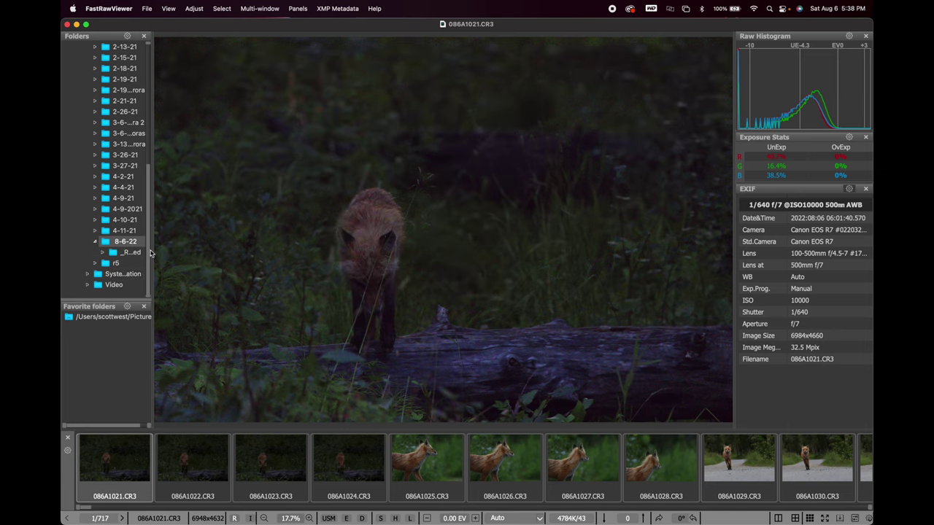
pyautogui.moveTo(152, 248); pyautogui.dragTo(272, 248)
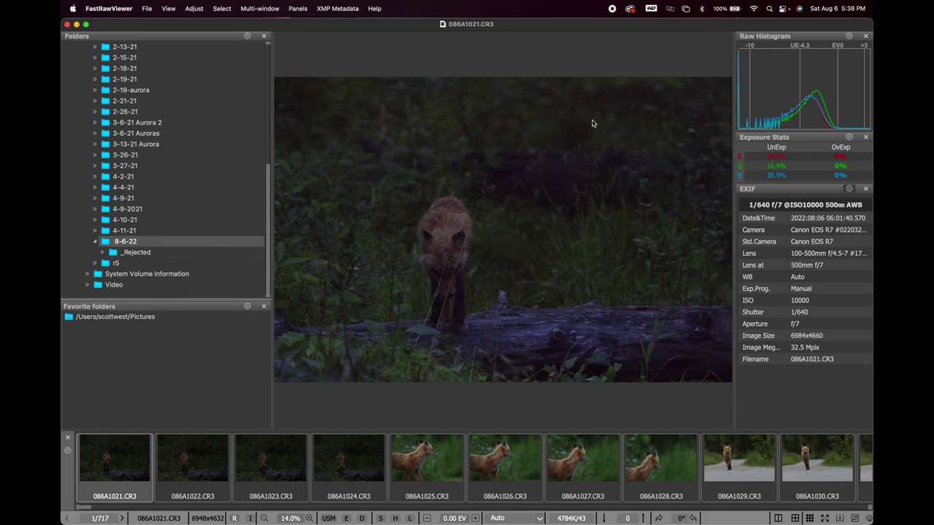
# Step: Switch to Finder and open the 8-6-22 folder inside raw on the T7 drive
pyautogui.click(76, 25)
pyautogui.click(846, 94)
pyautogui.click(850, 97)
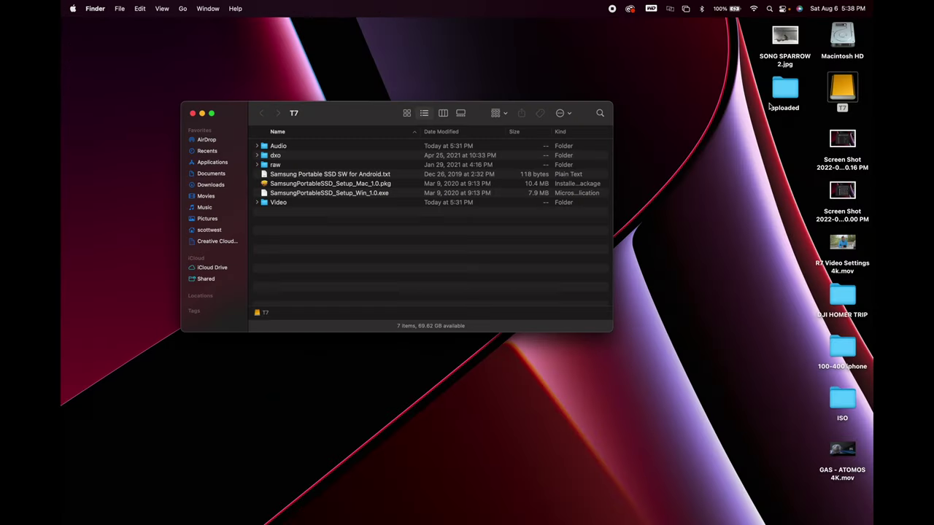
pyautogui.doubleClick(288, 165)
pyautogui.doubleClick(291, 283)
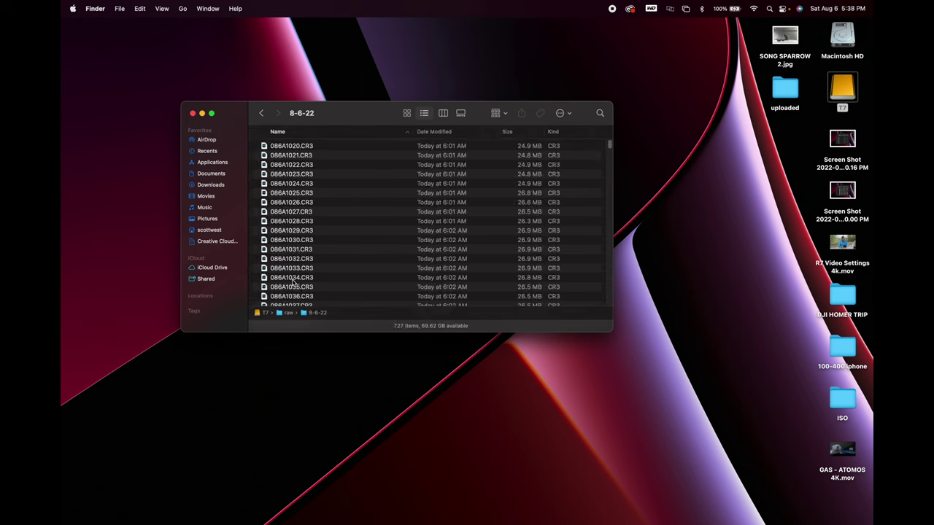
# Step: Expand the _Rejected folder in 8-6-22 to check for the rejected photo, and close the window
pyautogui.click(303, 156)
pyautogui.scroll(-20, 303, 234)
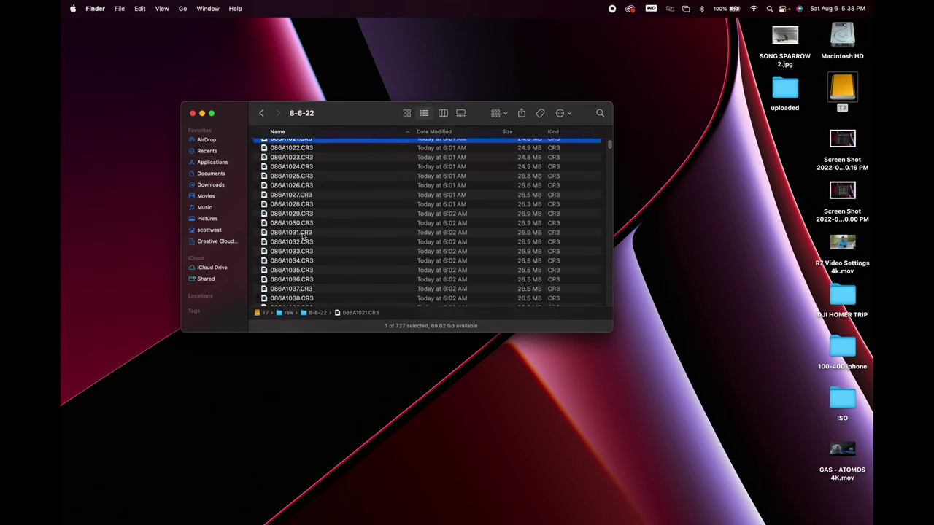
pyautogui.scroll(20, 302, 235)
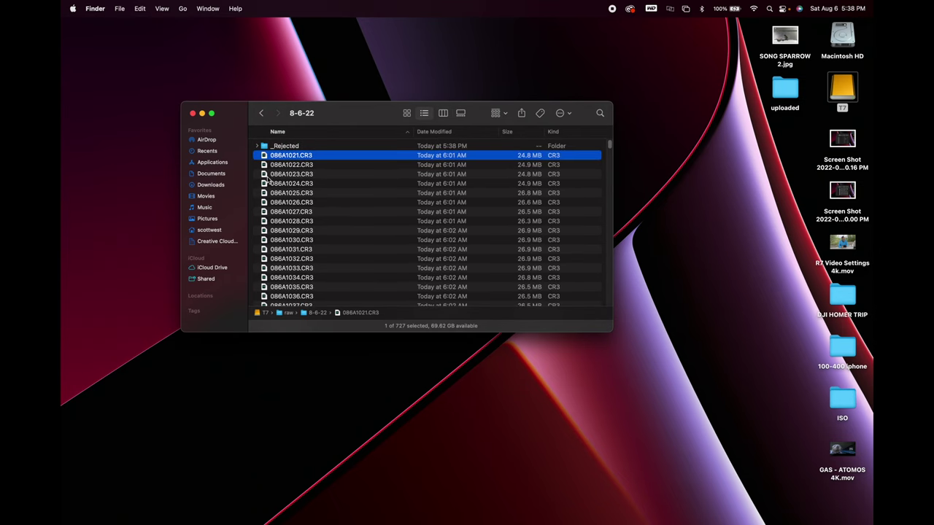
pyautogui.click(257, 146)
pyautogui.click(256, 146)
pyautogui.click(258, 146)
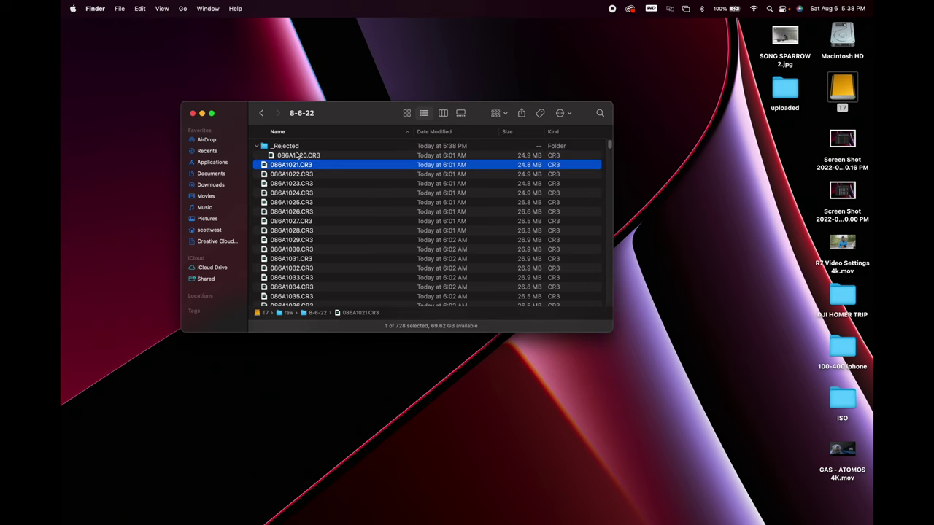
pyautogui.click(193, 114)
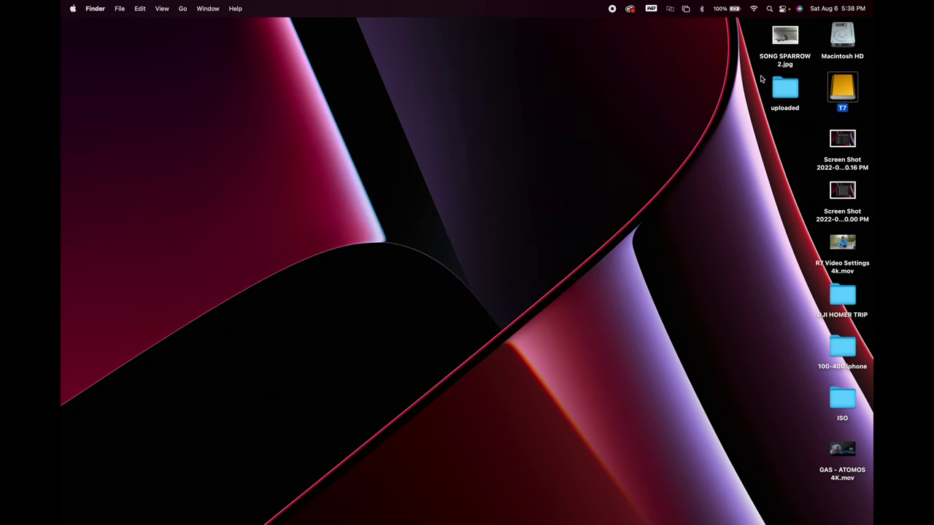
# Step: Switch to FastRawViewer and move the fox close-ups 086A1025.CR3 through 086A1028.CR3 to the _Rejected folder
pyautogui.click(860, 175)
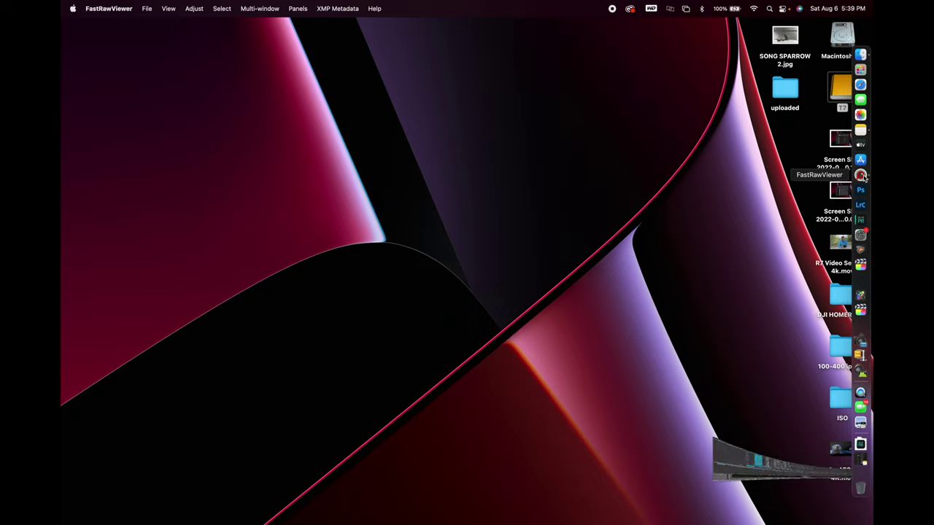
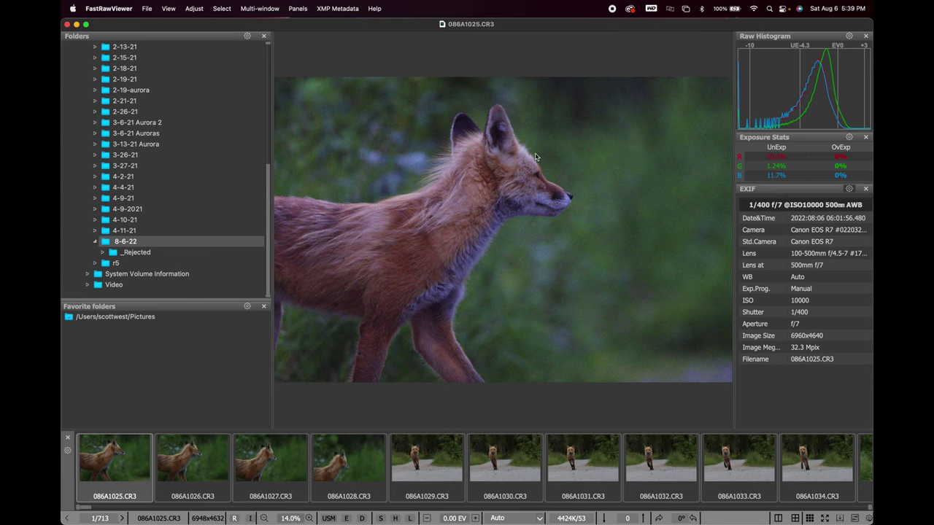
pyautogui.rightClick(507, 198)
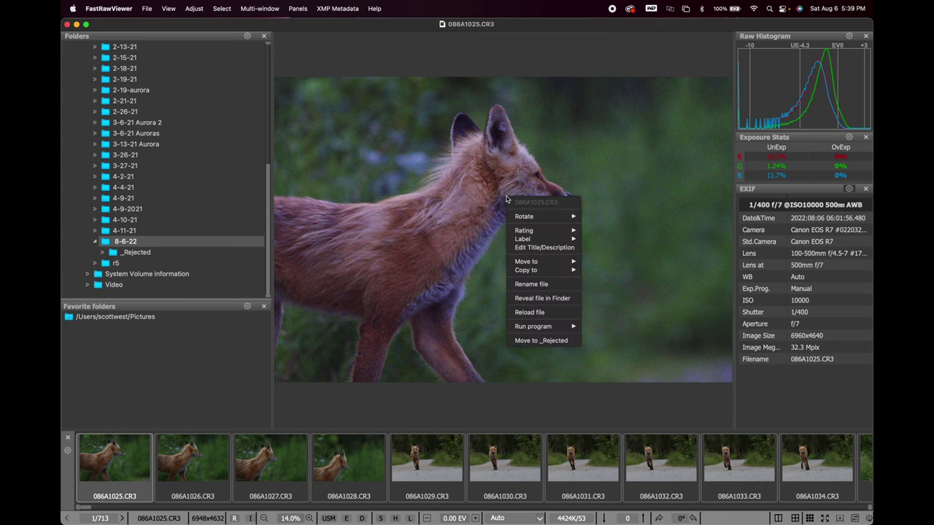
pyautogui.click(533, 340)
pyautogui.rightClick(499, 256)
pyautogui.click(529, 400)
pyautogui.rightClick(507, 255)
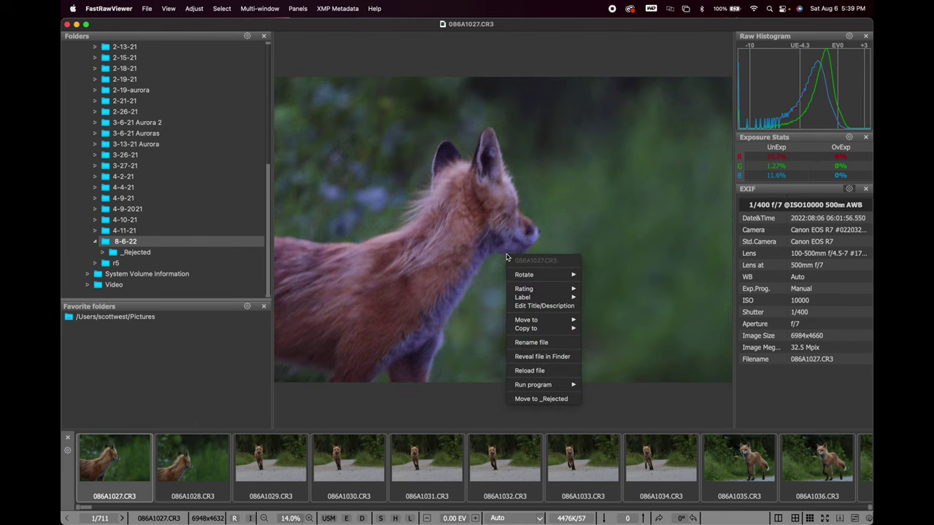
pyautogui.click(539, 399)
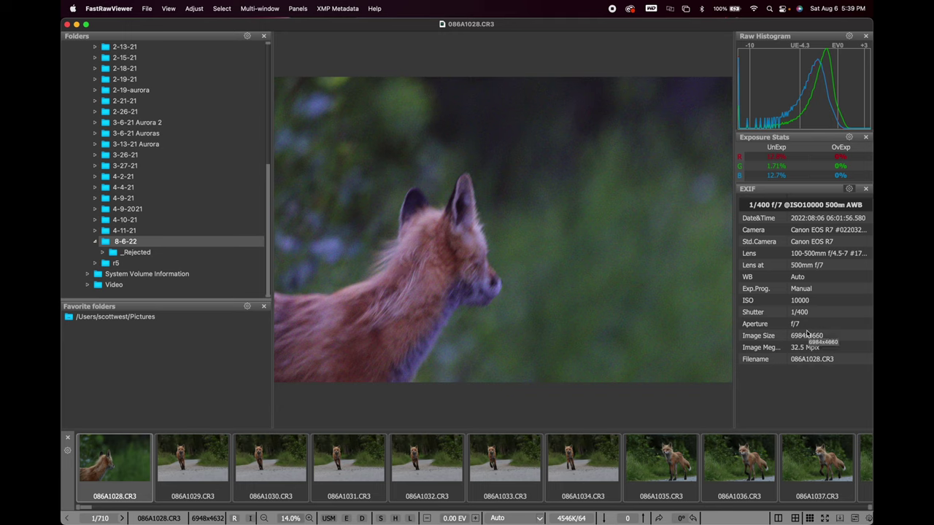
pyautogui.rightClick(459, 283)
pyautogui.click(489, 424)
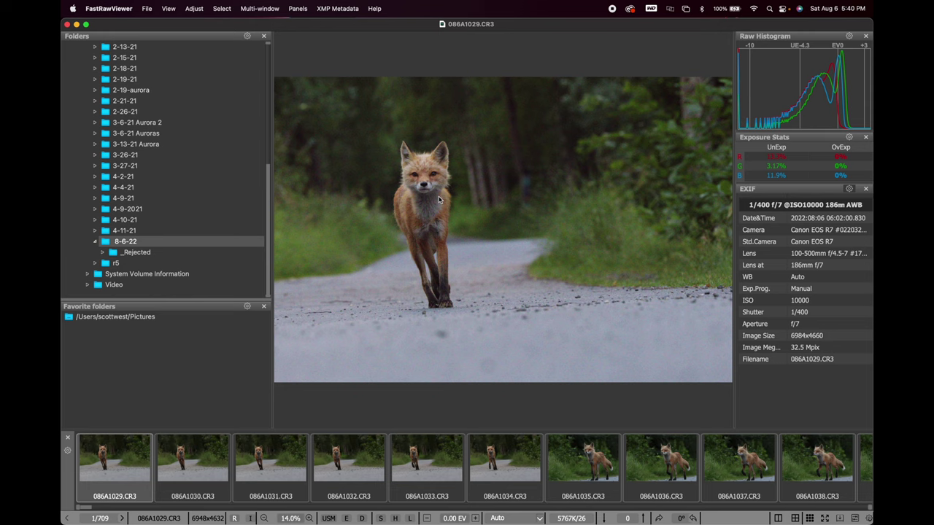
# Step: Review the available zoom commands and their shortcuts, and dismiss the list without choosing one
pyautogui.click(168, 9)
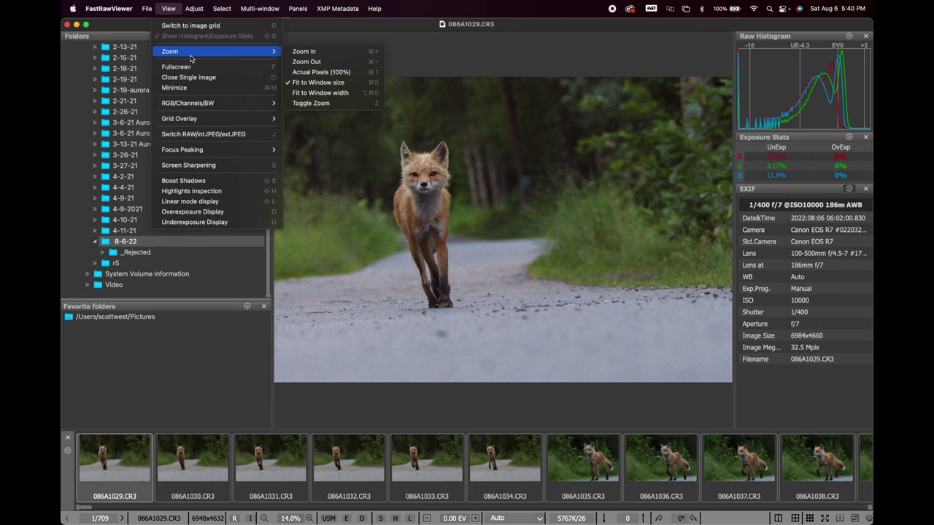
pyautogui.moveTo(266, 52)
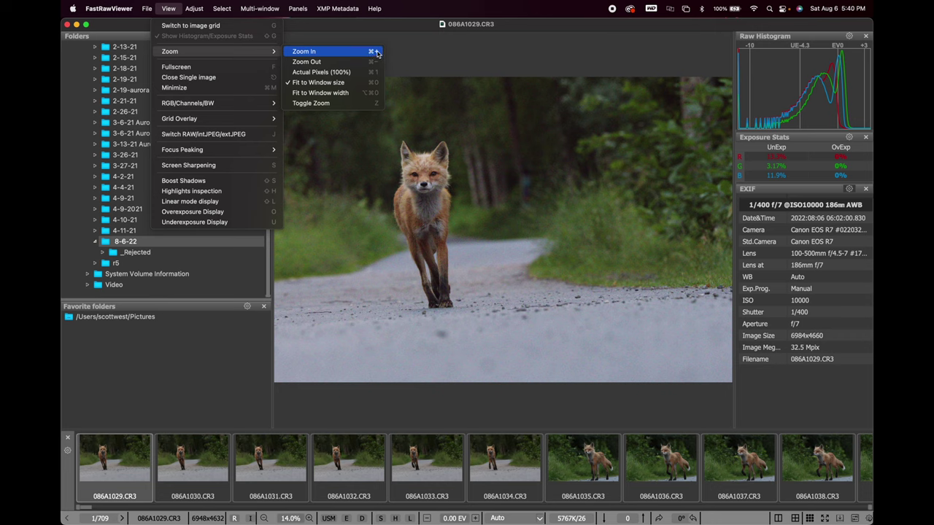
pyautogui.click(464, 70)
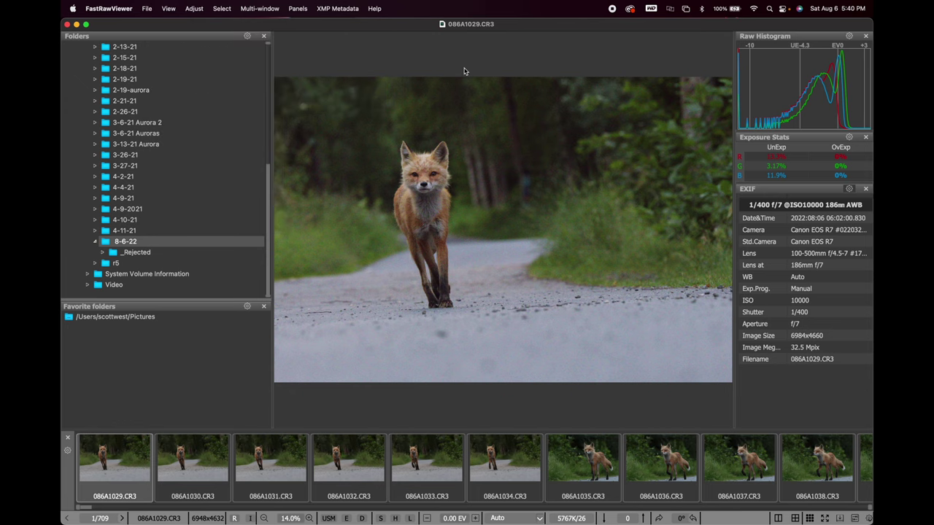
# Step: Magnify photo 086A1029.CR3 to 50% to inspect the fox's face, and zoom back out to 15%
pyautogui.click(464, 71)
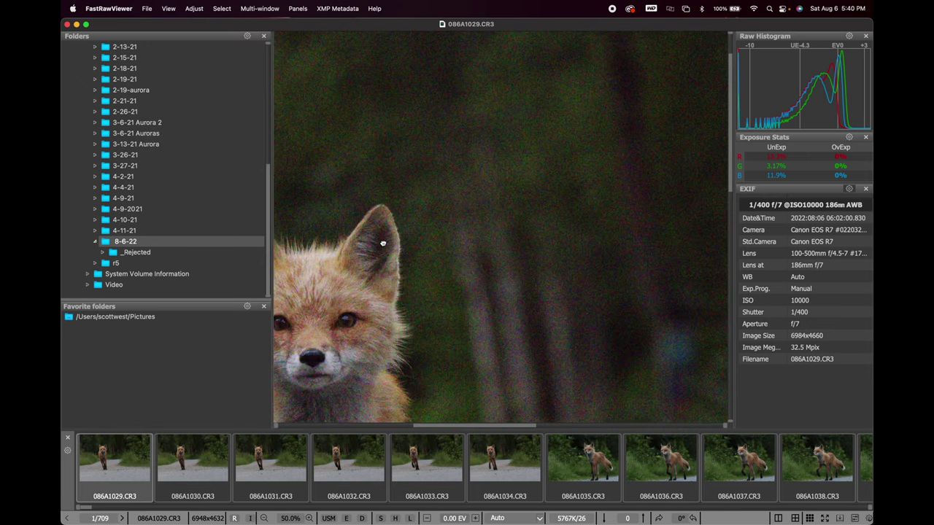
pyautogui.scroll(-5, 467, 190)
pyautogui.hscroll(-5, 467, 190)
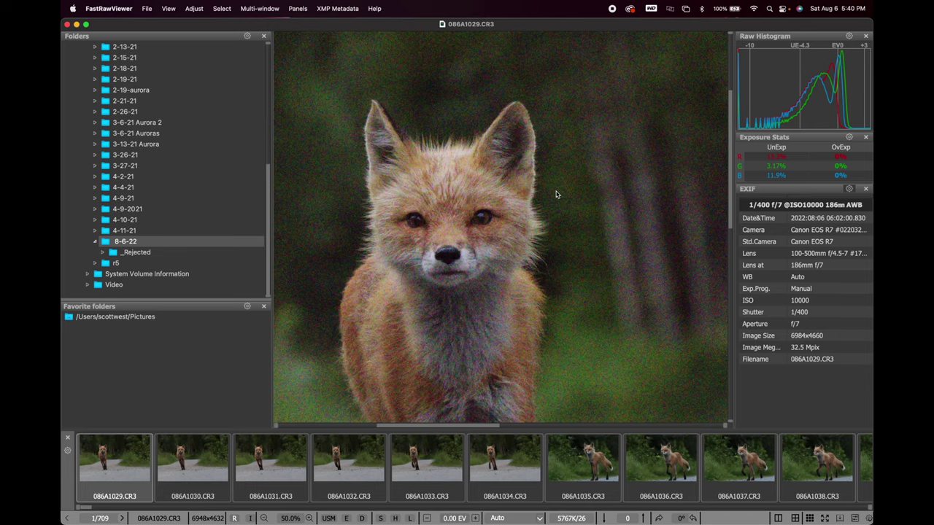
pyautogui.click(555, 194)
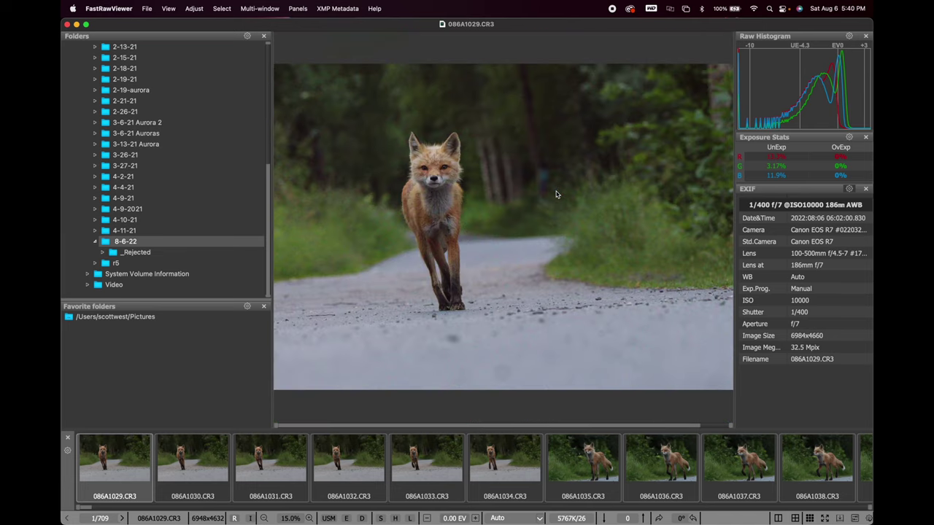
# Step: Narrow the folder tree and the histogram and EXIF area to enlarge the image view, and show the photo at 20%
pyautogui.moveTo(270, 180); pyautogui.dragTo(157, 182)
pyautogui.scroll(1, 379, 177)
pyautogui.moveTo(734, 283); pyautogui.dragTo(759, 283)
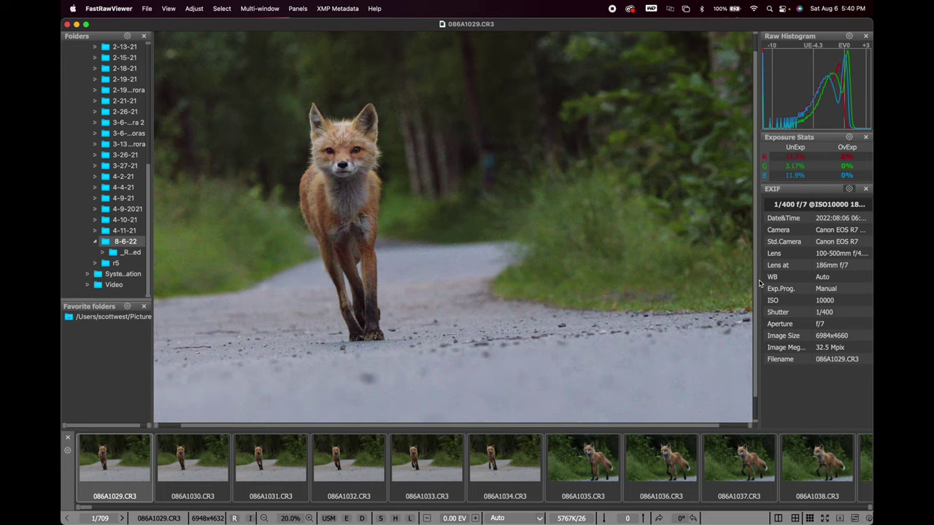
# Step: Browse the fox photos from 086A1030.CR3 to 086A1036.CR3, going back and forth to compare neighbouring frames
pyautogui.press('Right')
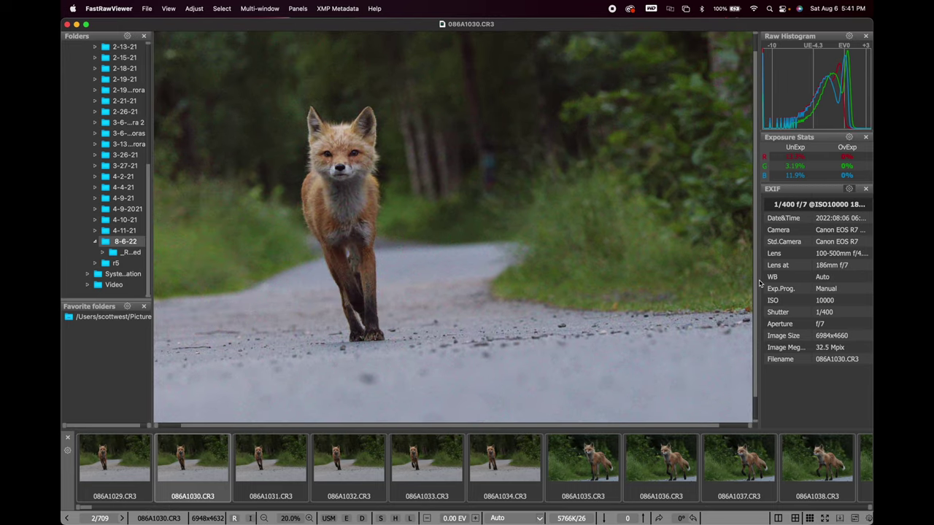
pyautogui.press('Right')
pyautogui.press('Right')
pyautogui.press('Right')
pyautogui.press('Right')
pyautogui.press('Right')
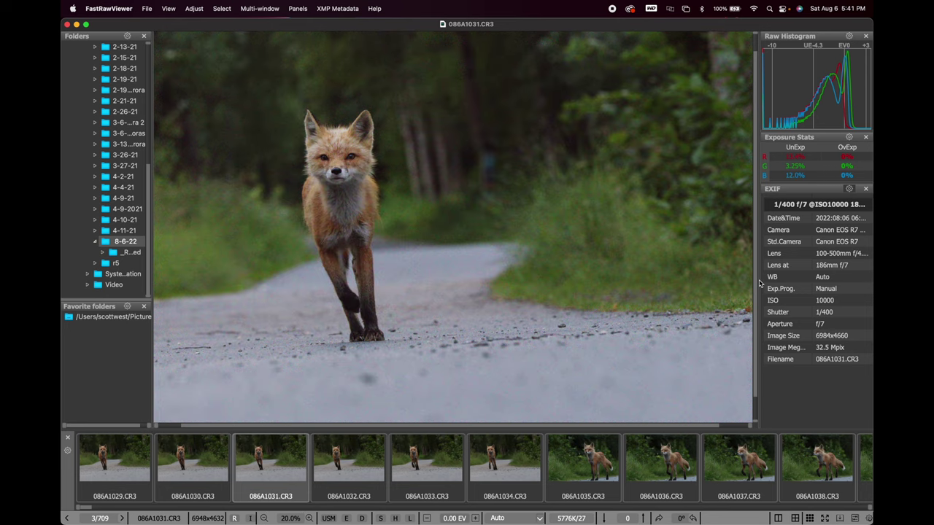
pyautogui.press('Right')
pyautogui.press('Left')
pyautogui.press('Left')
pyautogui.press('Right')
pyautogui.press('Right')
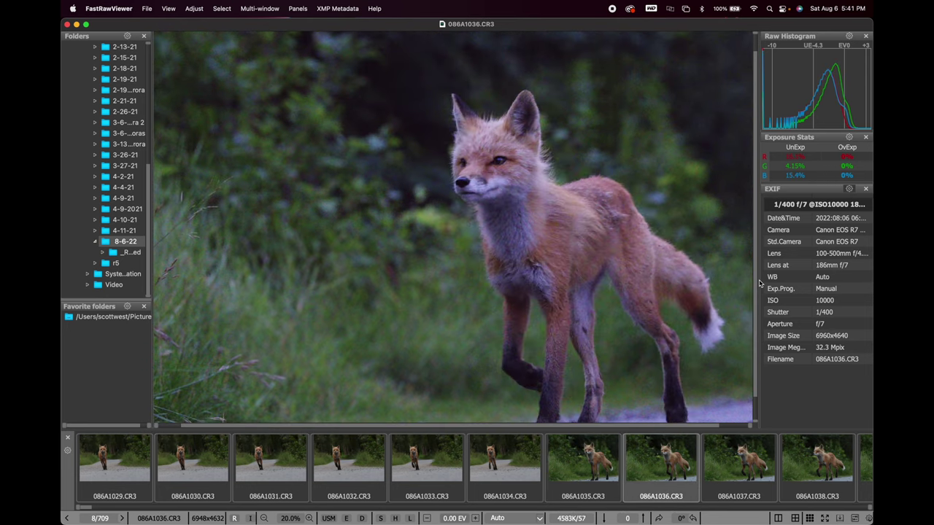
# Step: Check the sharpness of photos 086A1035.CR3 to 086A1040.CR3 at 50% zoom, and return to 20%
pyautogui.press('super+equal')
pyautogui.press('super+equal')
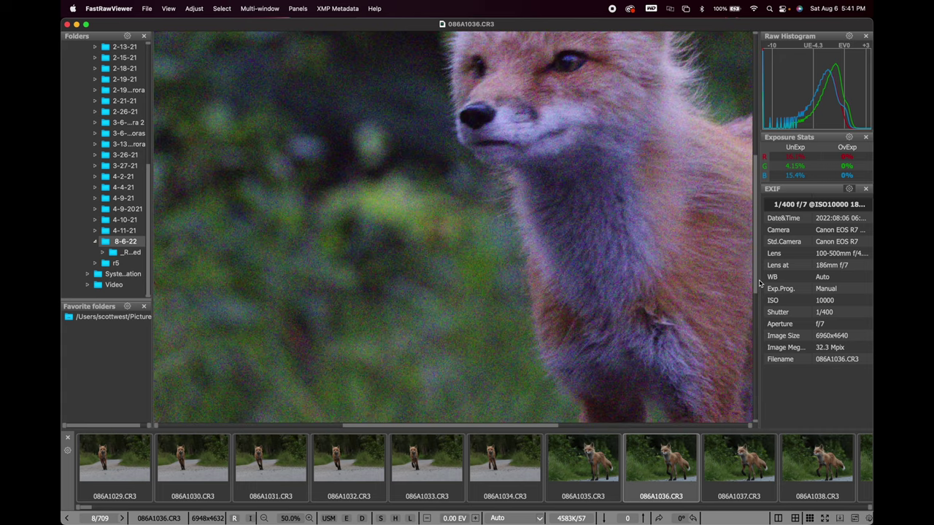
pyautogui.press('Left')
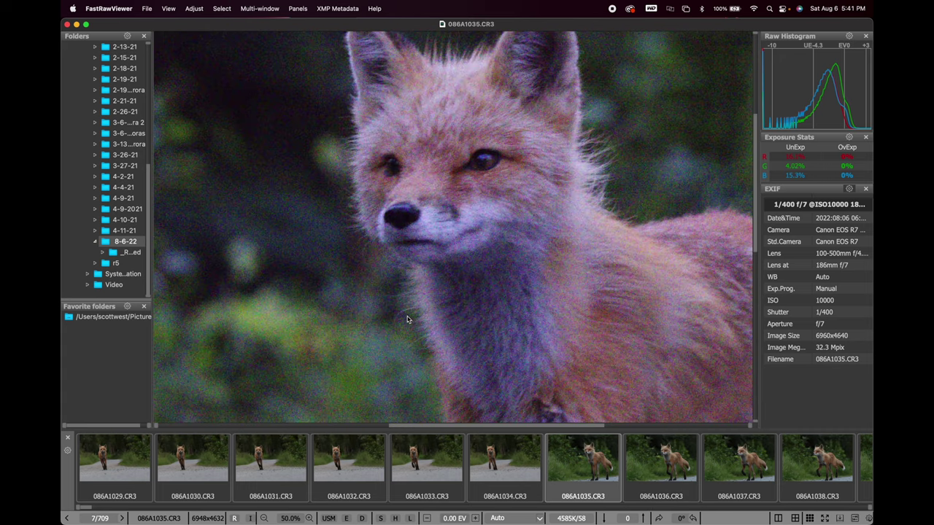
pyautogui.press('Right')
pyautogui.press('Right')
pyautogui.press('Right')
pyautogui.press('Right')
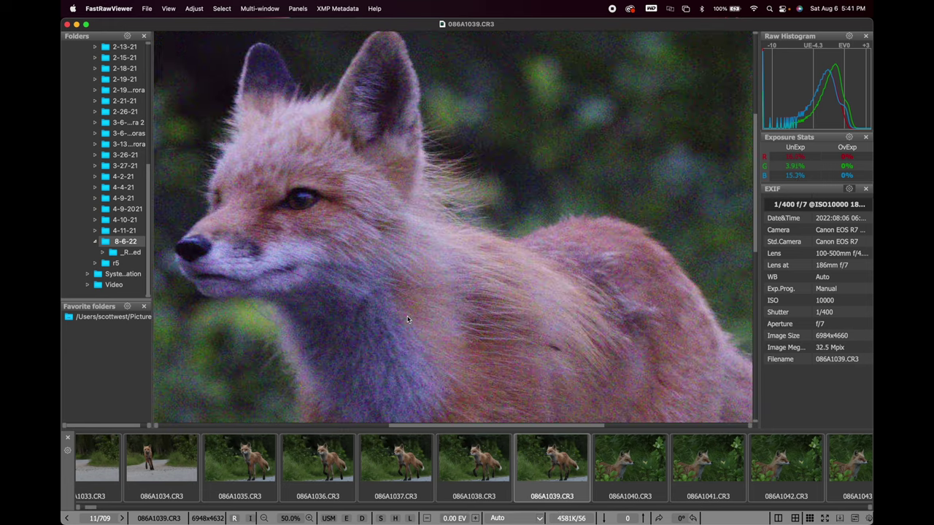
pyautogui.press('Right')
pyautogui.moveTo(408, 319); pyautogui.dragTo(564, 87)
pyautogui.press('super+minus')
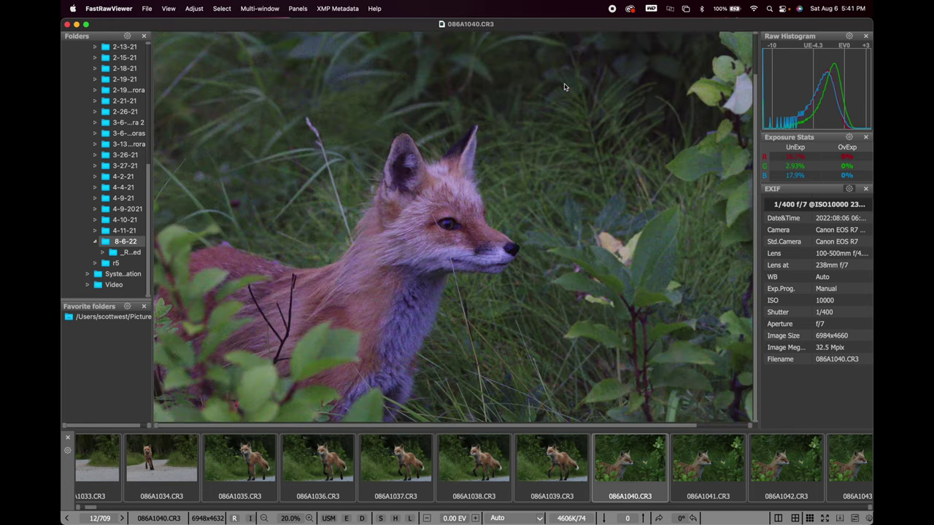
# Step: Browse the photos from 086A1041.CR3 to 086A1047.CR3 at 20% zoom
pyautogui.press('Right')
pyautogui.press('Right')
pyautogui.press('Right')
pyautogui.press('Right')
pyautogui.press('Right')
pyautogui.press('Right')
pyautogui.press('Right')
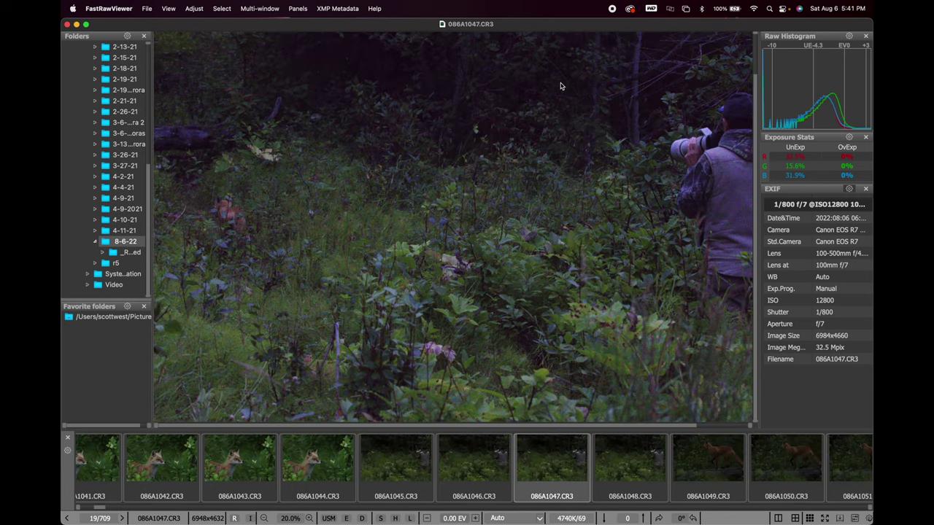
# Step: Compare the woodland frames with the photographer, 086A1045.CR3 to 086A1048.CR3, and advance to 086A1049.CR3
pyautogui.press('Left')
pyautogui.press('Left')
pyautogui.press('Left')
pyautogui.press('Right')
pyautogui.press('Left')
pyautogui.press('Right')
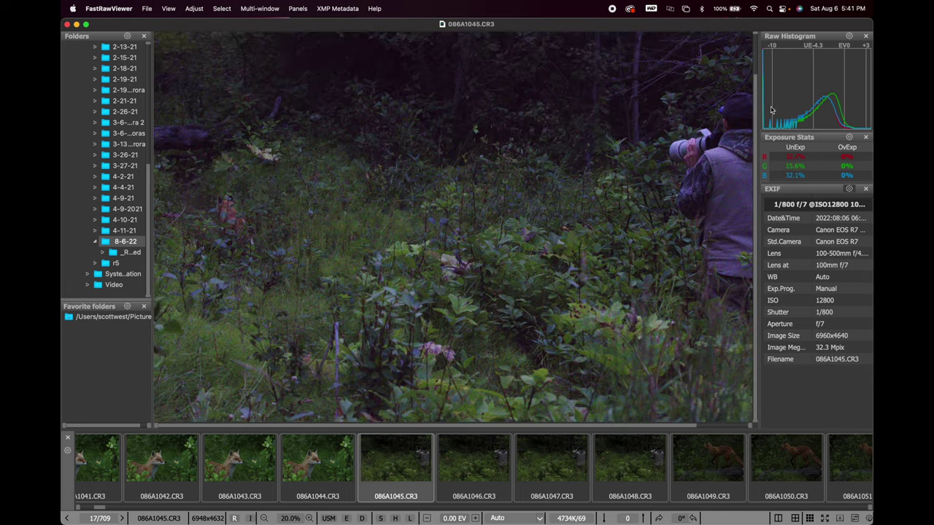
pyautogui.press('Right')
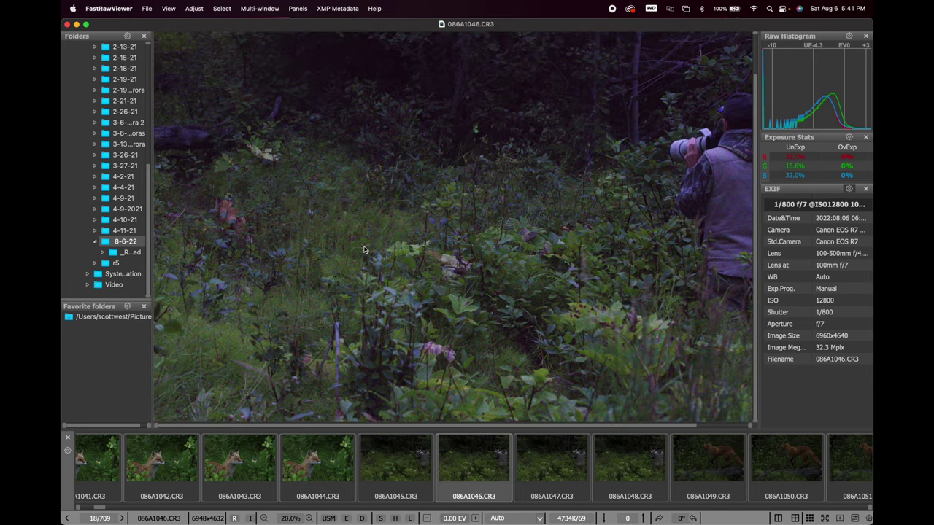
pyautogui.press('Right')
pyautogui.press('Right')
pyautogui.press('Right')
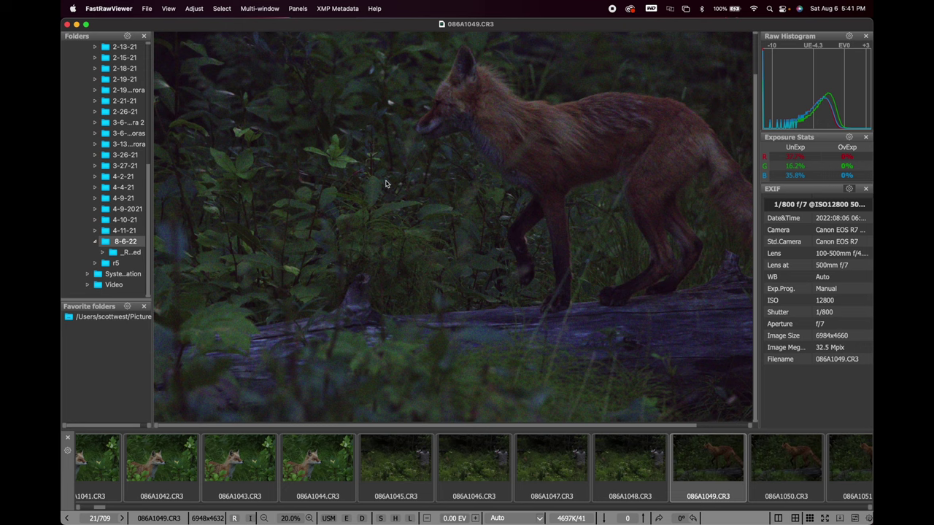
# Step: Fit the dark fox-on-log photo to the view and move 086A1049.CR3 through 086A1052.CR3 to the _Rejected folder
pyautogui.rightClick(530, 165)
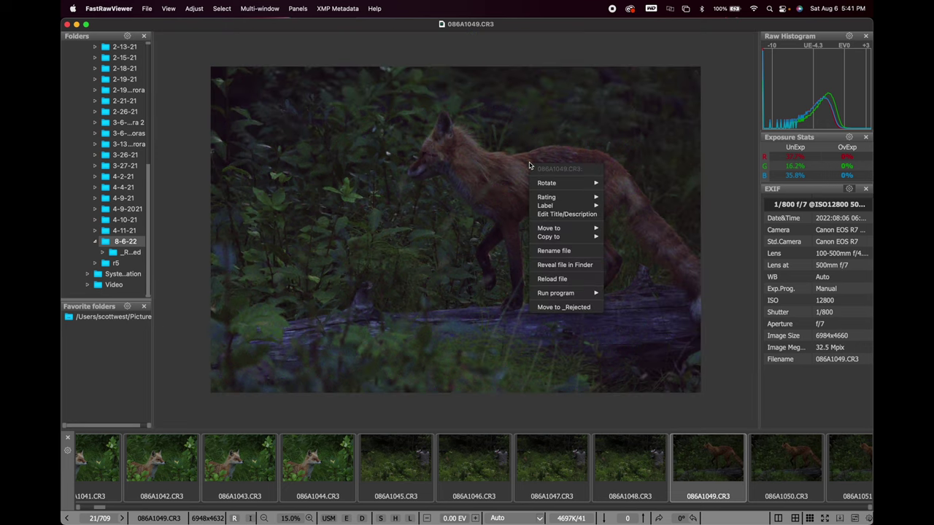
pyautogui.click(540, 316)
pyautogui.rightClick(541, 314)
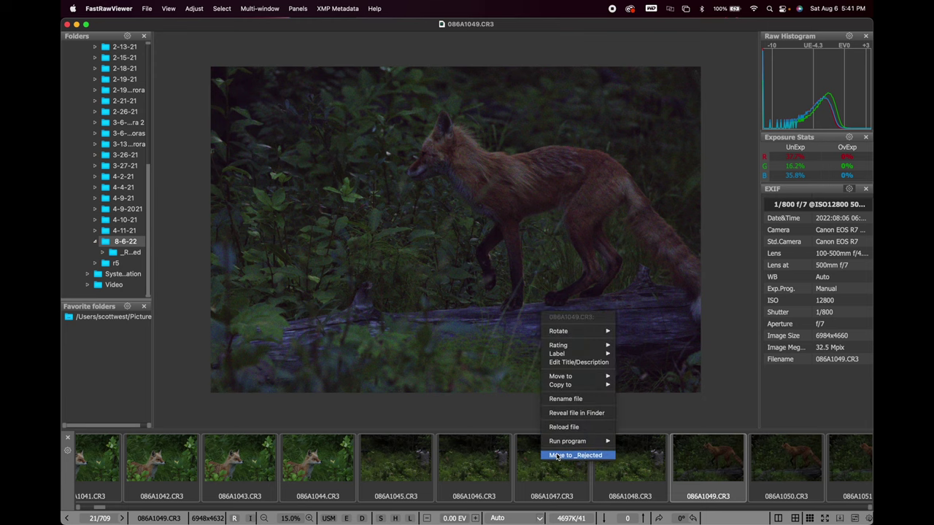
pyautogui.click(559, 452)
pyautogui.rightClick(550, 312)
pyautogui.click(573, 452)
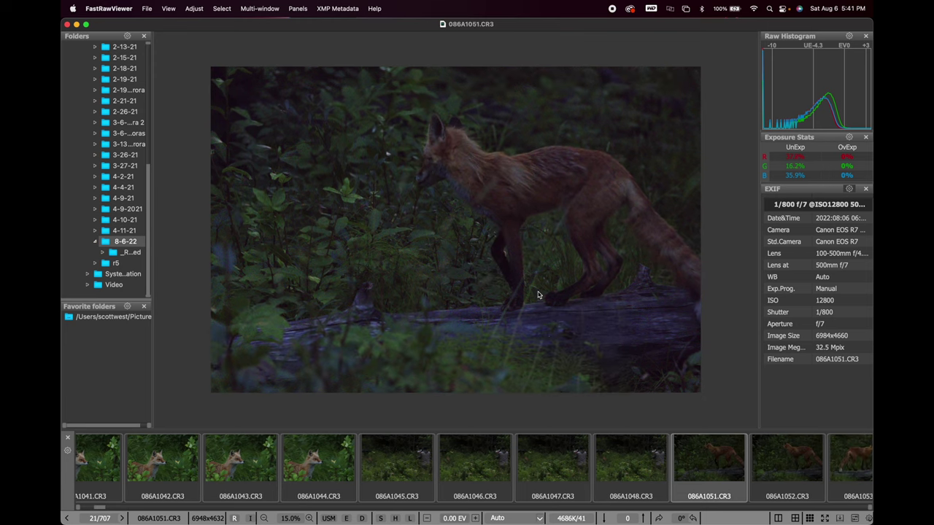
pyautogui.rightClick(538, 295)
pyautogui.click(557, 436)
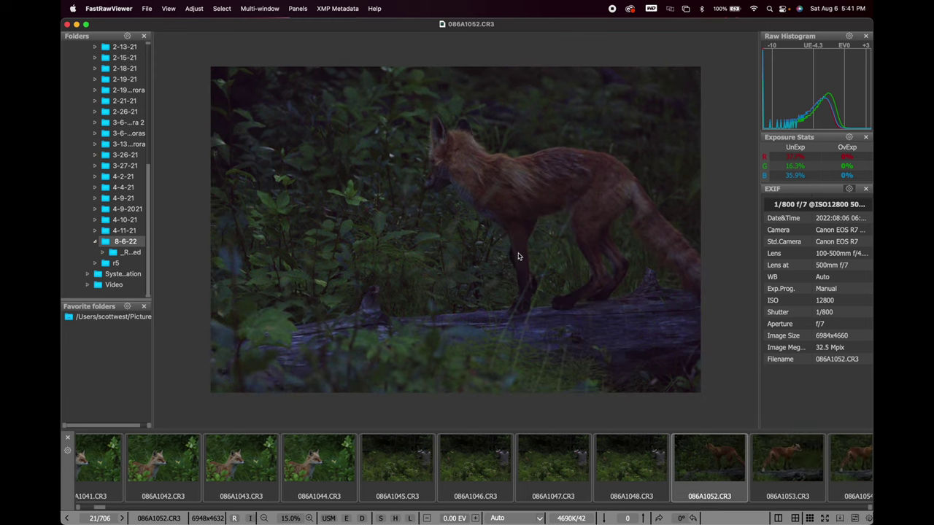
pyautogui.rightClick(511, 319)
pyautogui.click(533, 461)
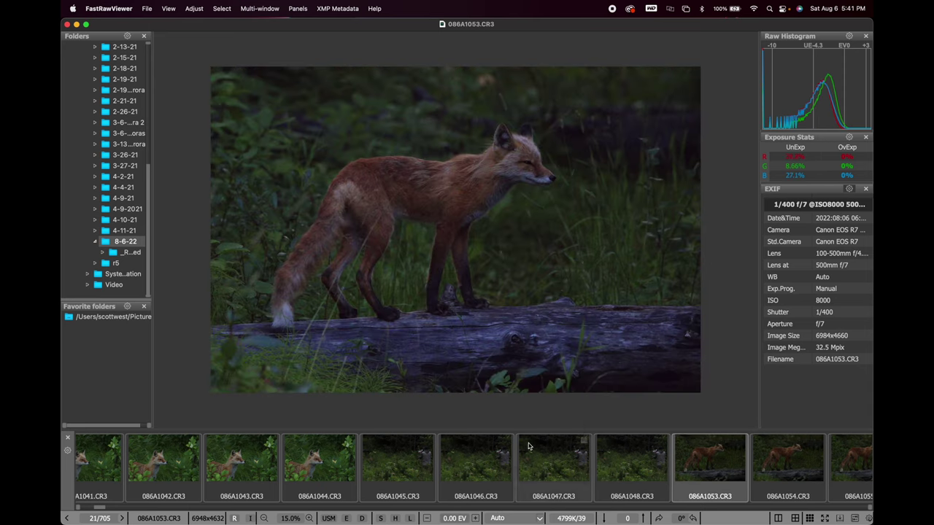
# Step: Move photos 086A1053.CR3 and 086A1054.CR3 to the _Rejected folder, inspecting the fox's eye in 086A1054.CR3 at 50% before rejecting it
pyautogui.rightClick(502, 188)
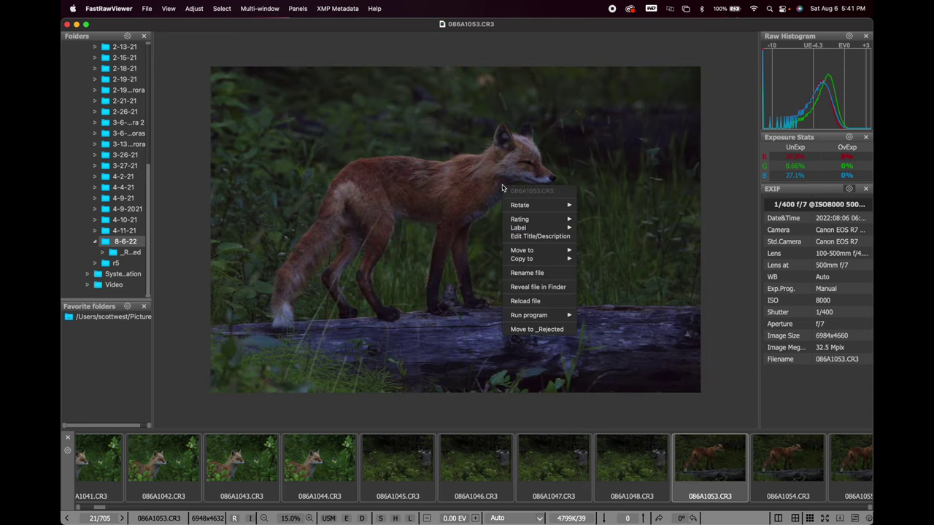
pyautogui.click(518, 332)
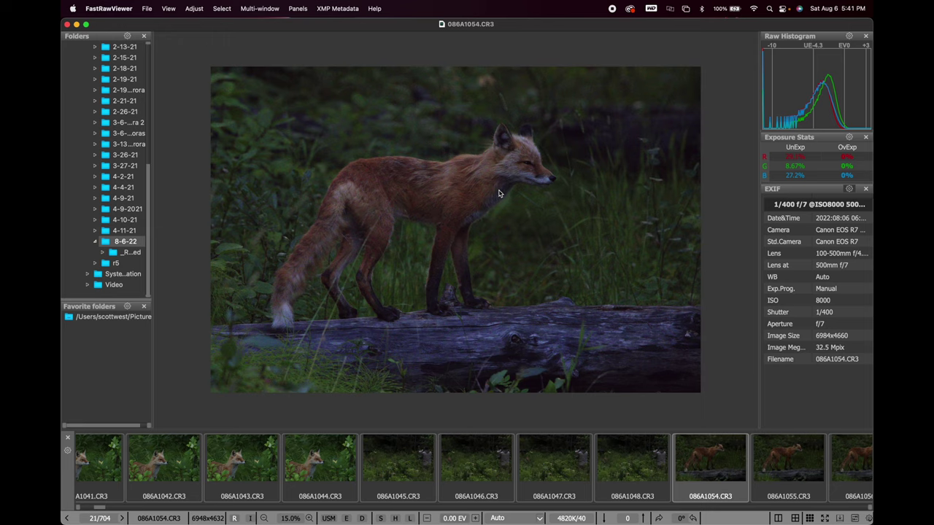
pyautogui.scroll(2, 499, 193)
pyautogui.scroll(2, 506, 192)
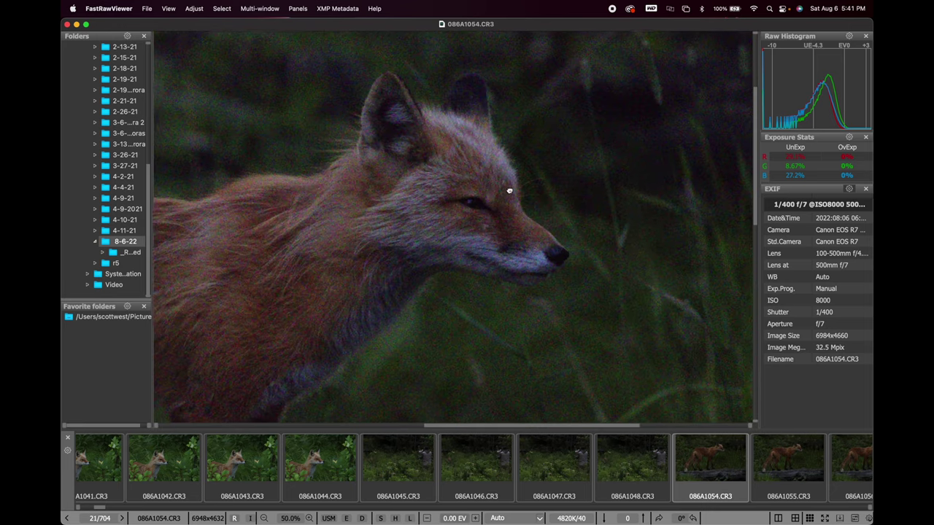
pyautogui.scroll(-3, 511, 192)
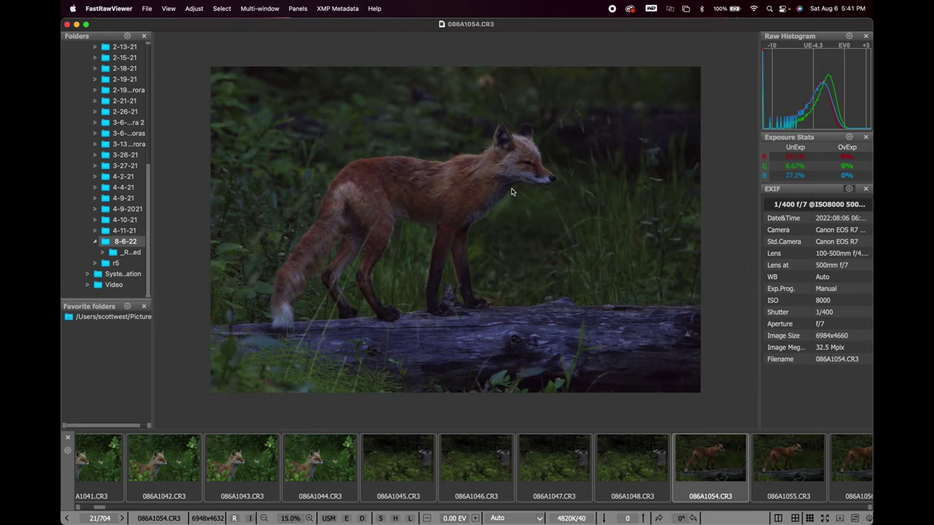
pyautogui.rightClick(483, 179)
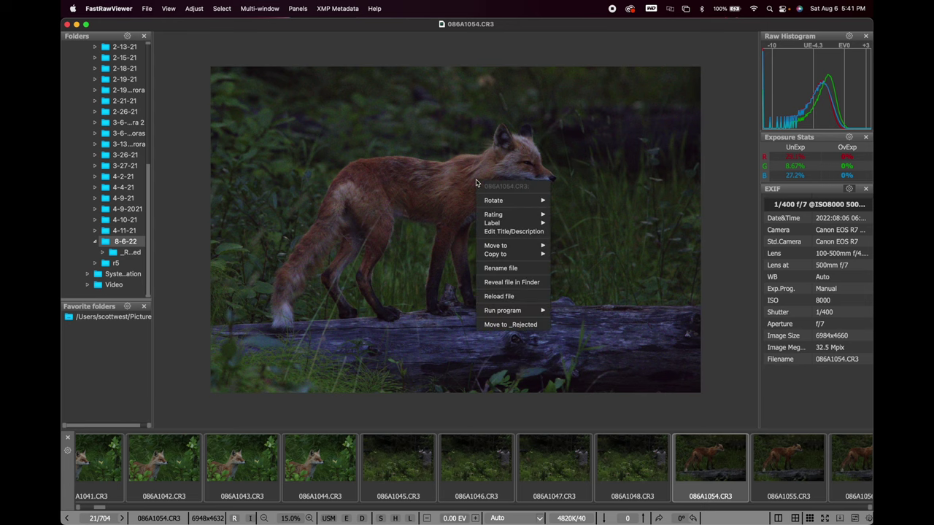
pyautogui.click(518, 321)
# Step: Move photo 086A1055.CR3 to the _Rejected folder and advance from 086A1056.CR3 to 086A1057.CR3
pyautogui.rightClick(511, 196)
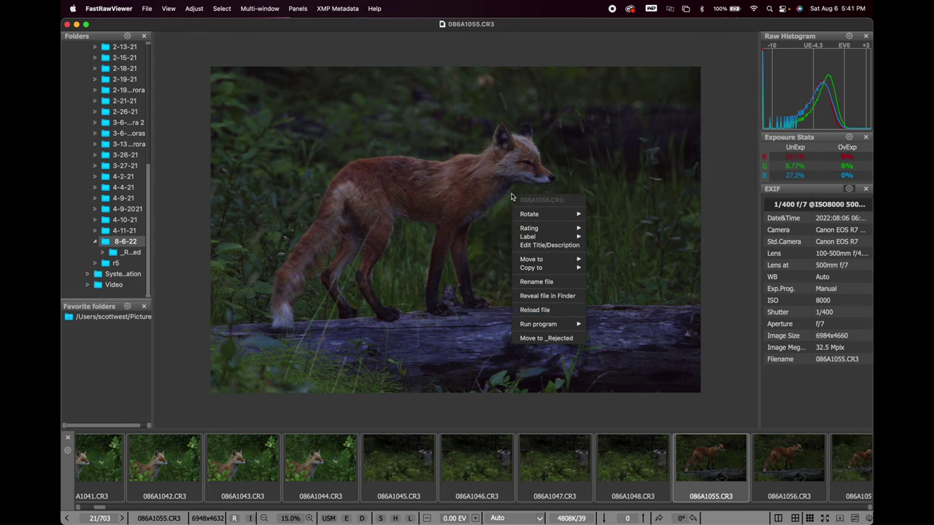
pyautogui.click(521, 337)
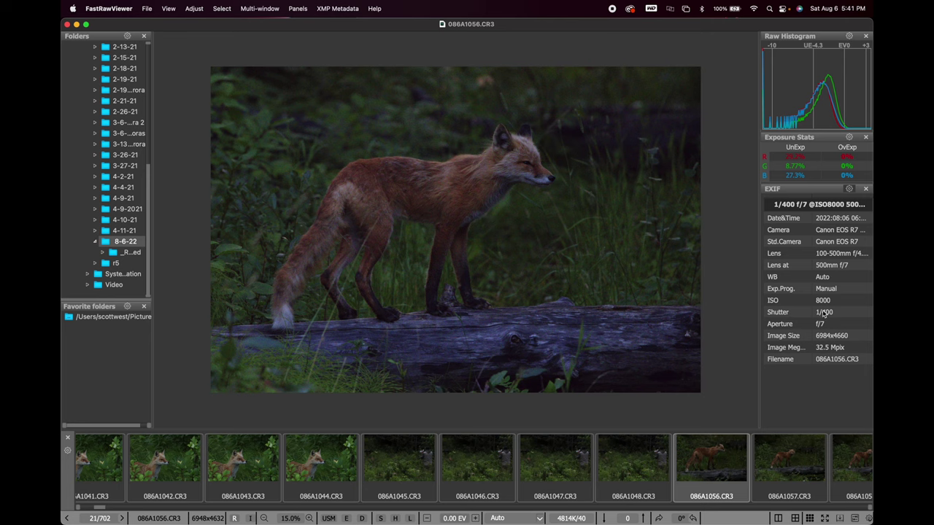
pyautogui.press('Right')
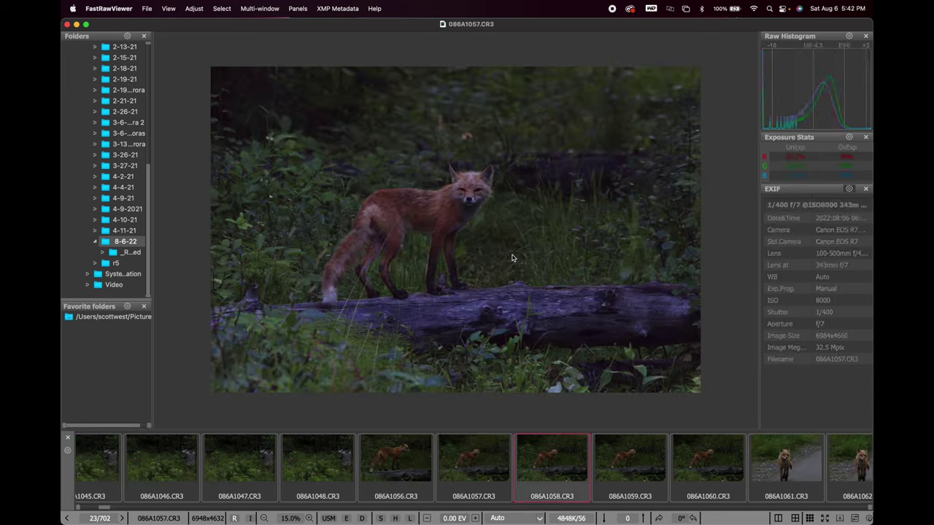
pyautogui.press('Left')
pyautogui.press('Right')
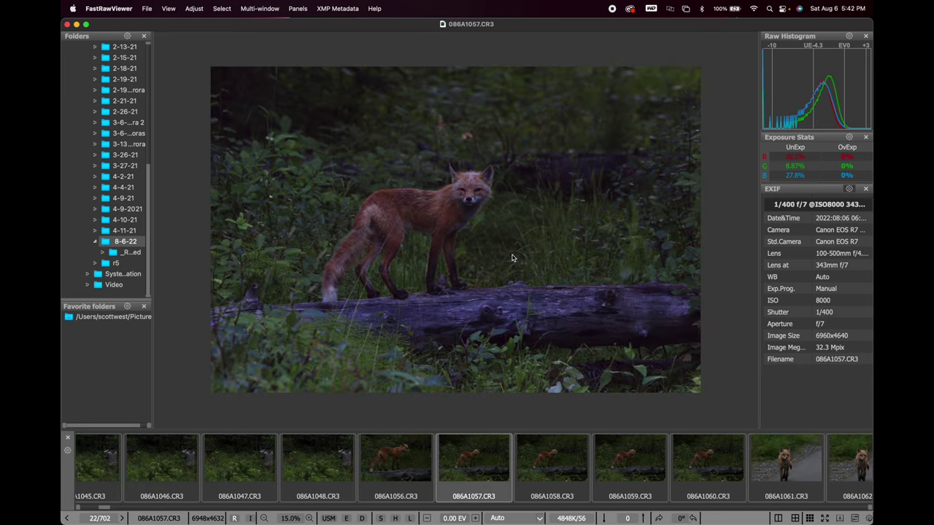
# Step: Inspect the fox's face in 086A1057.CR3 at 50% and 100% zoom
pyautogui.scroll(3, 512, 257)
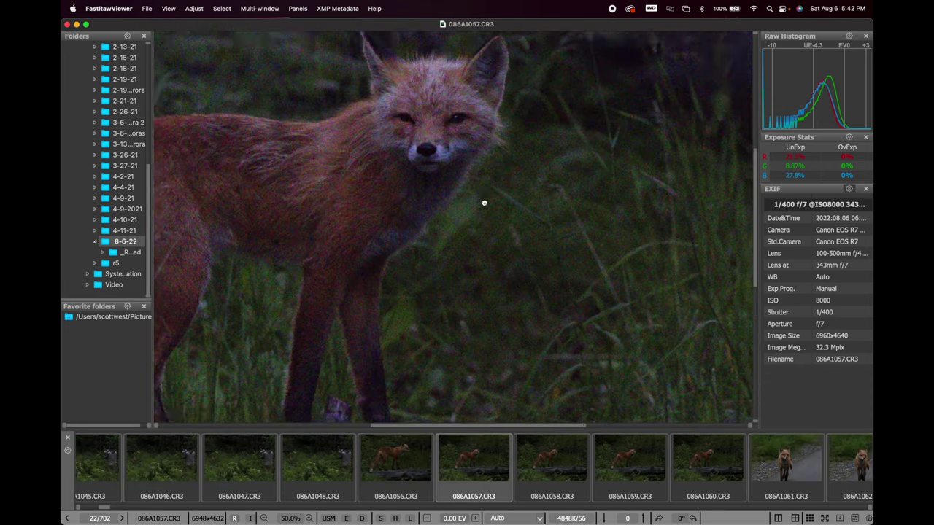
pyautogui.moveTo(484, 202); pyautogui.dragTo(491, 213)
pyautogui.scroll(-3, 491, 213)
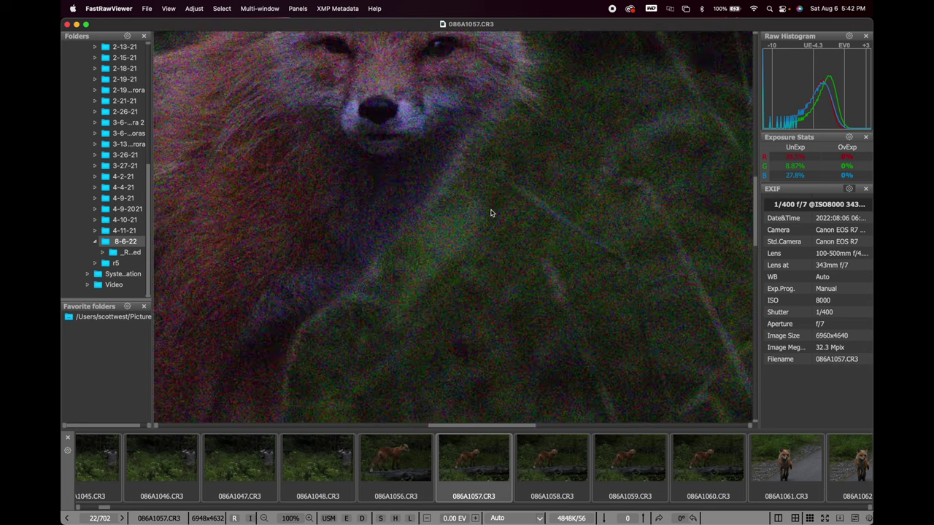
# Step: Browse the photos after 086A1057.CR3 through the road shots to 086A1066.CR3 at 20% zoom
pyautogui.press('Right')
pyautogui.press('Right')
pyautogui.press('Right')
pyautogui.press('Right')
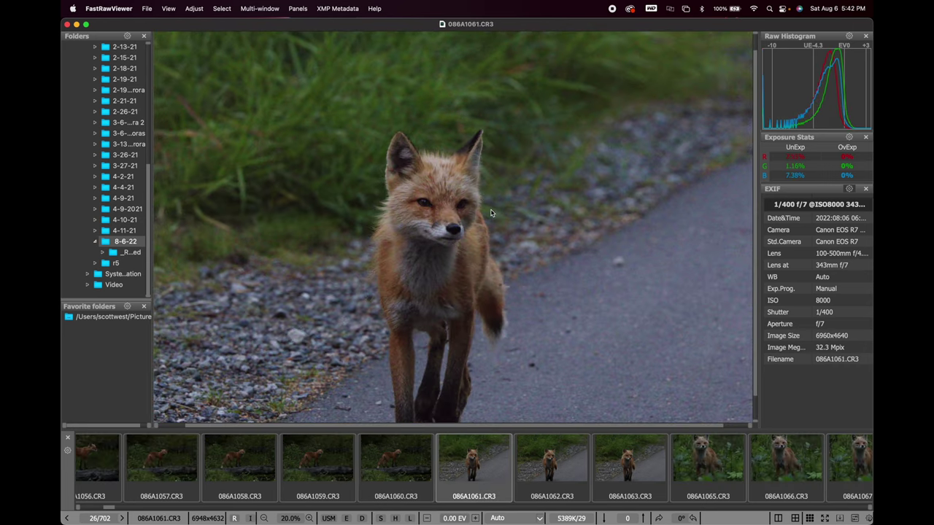
pyautogui.press('Right')
pyautogui.press('Right')
pyautogui.press('Right')
pyautogui.press('Right')
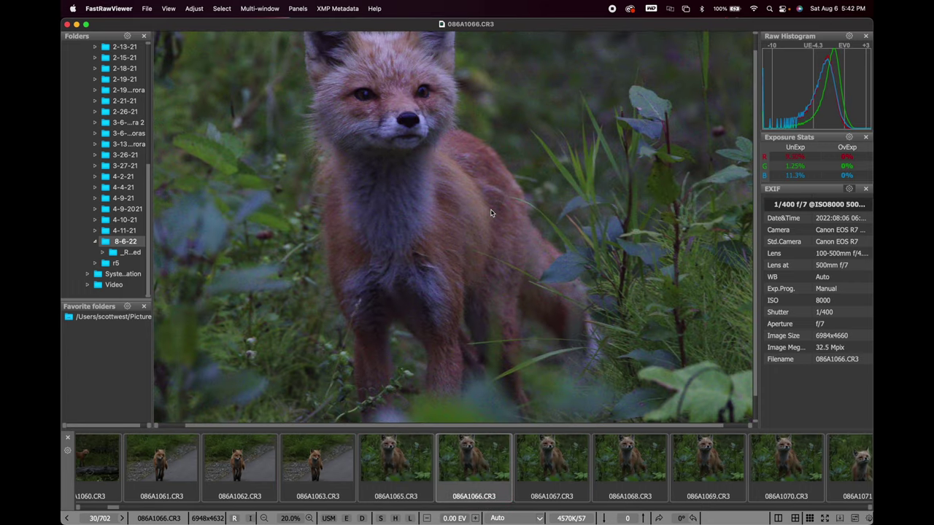
# Step: Fit the photos to the view and compare 086A1063.CR3, 086A1065.CR3 and 086A1066.CR3
pyautogui.scroll(-1, 491, 213)
pyautogui.press('Left')
pyautogui.press('Left')
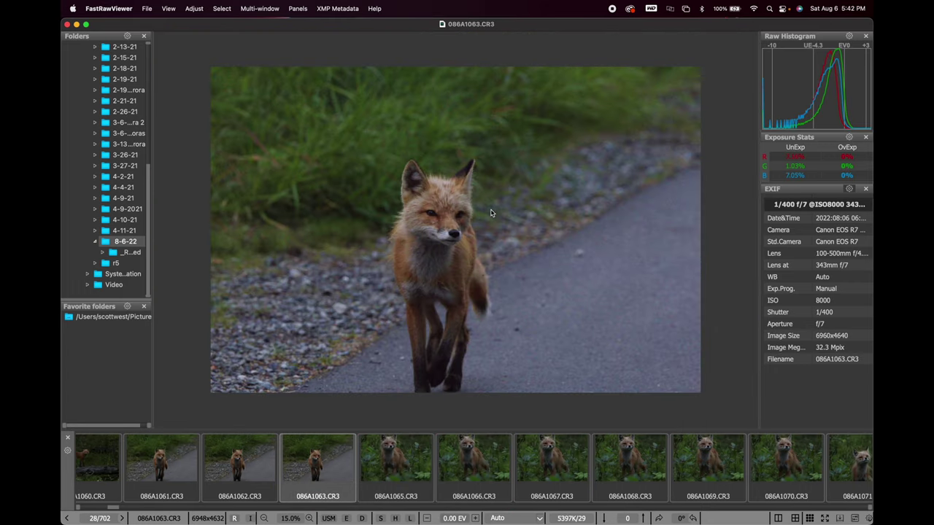
pyautogui.press('Right')
pyautogui.press('Right')
pyautogui.press('Left')
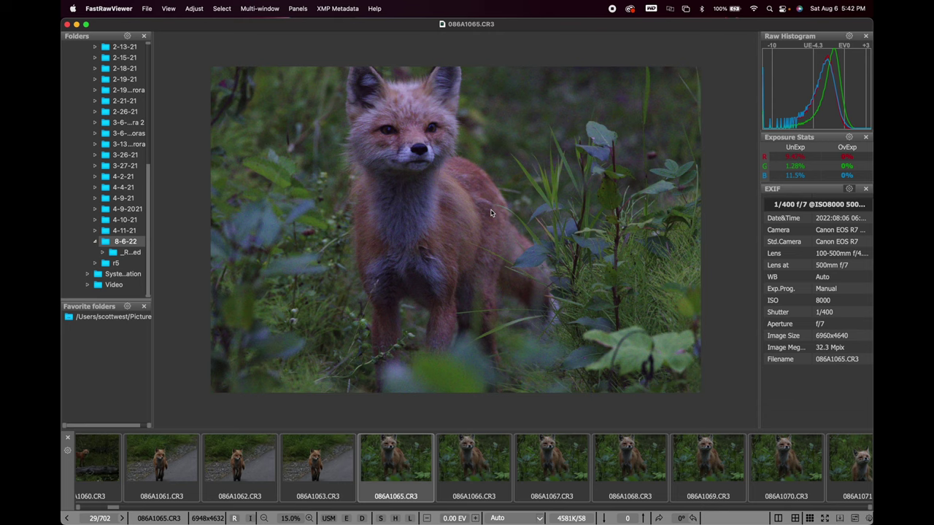
pyautogui.press('Right')
pyautogui.press('Left')
pyautogui.press('Right')
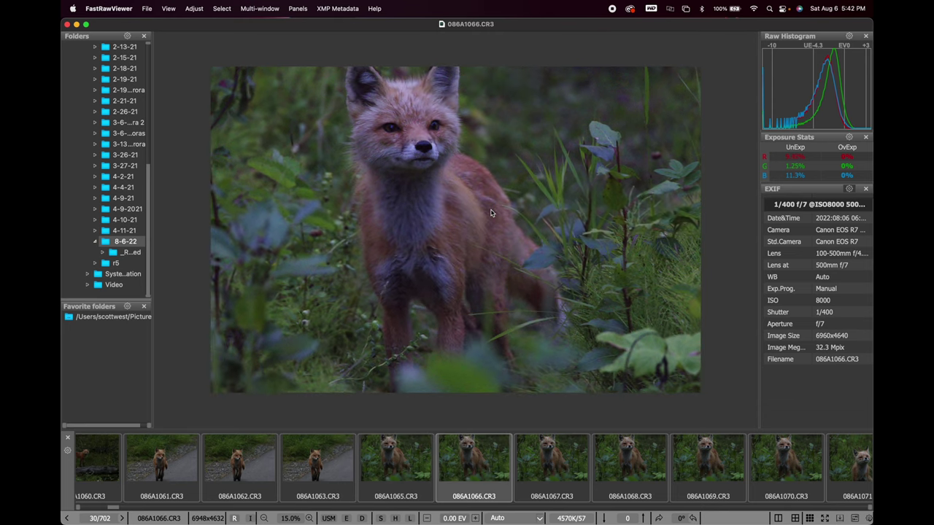
# Step: Browse the fox photos after 086A1066.CR3 as far as the vertical shots around 086A1081.CR3
pyautogui.press('Right')
pyautogui.press('Right')
pyautogui.press('Right')
pyautogui.press('Right')
pyautogui.press('Right')
pyautogui.press('Right')
pyautogui.press('Right')
pyautogui.press('Right')
pyautogui.press('Right')
pyautogui.press('Right')
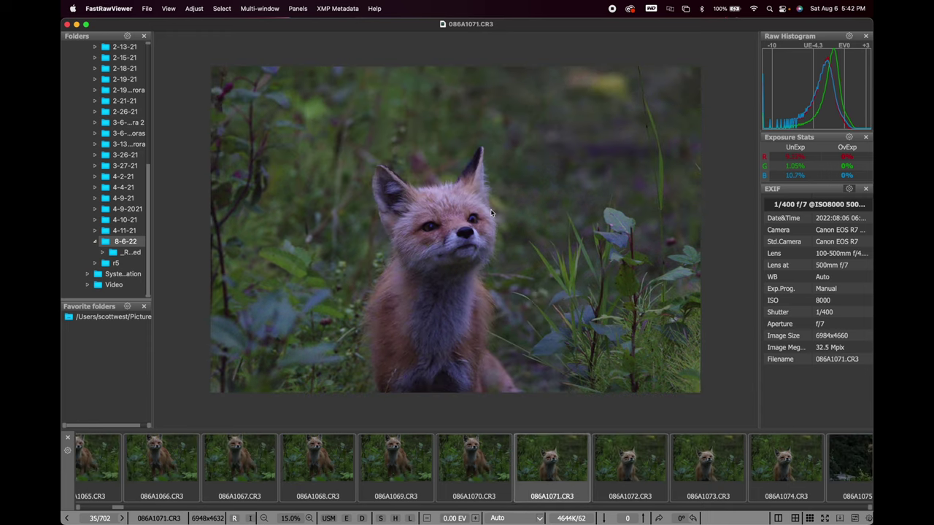
pyautogui.press('Right')
pyautogui.press('Right')
pyautogui.press('Right')
pyautogui.press('Right')
pyautogui.press('Right')
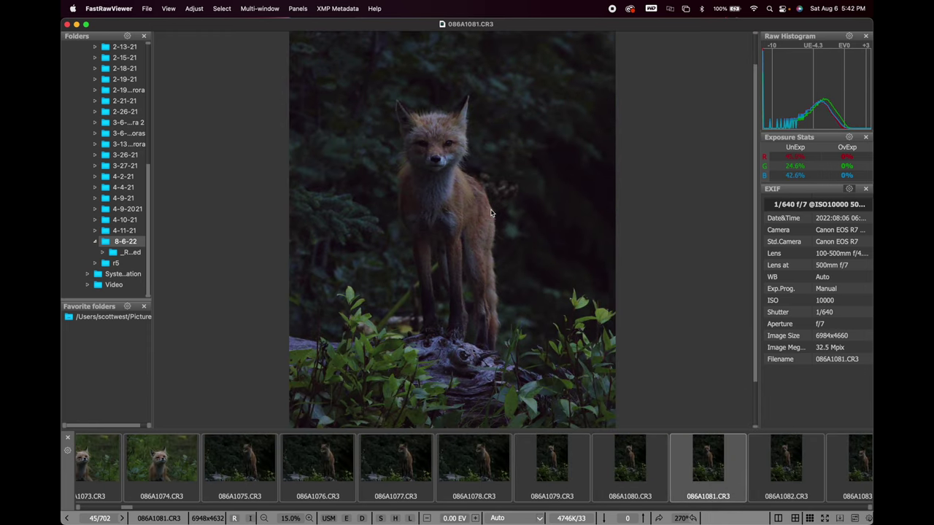
pyautogui.press('Right')
pyautogui.press('Right')
pyautogui.press('Right')
pyautogui.press('Right')
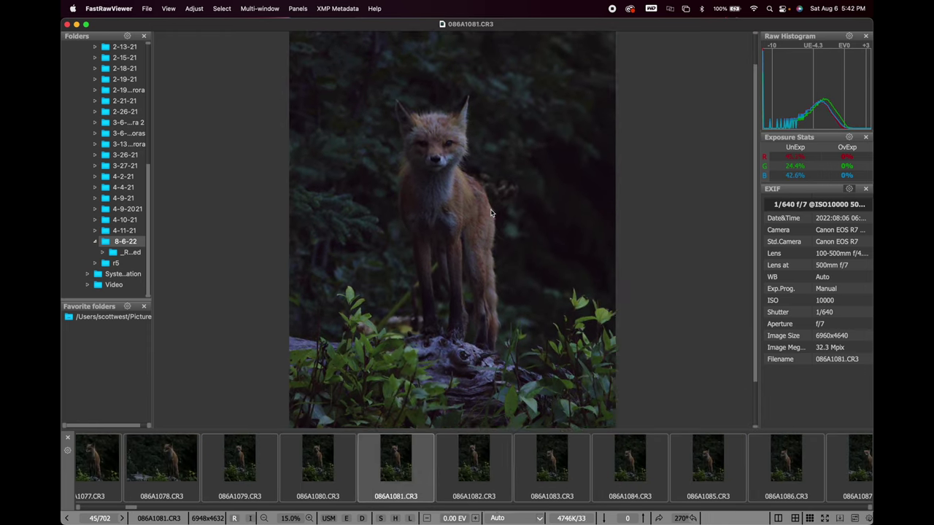
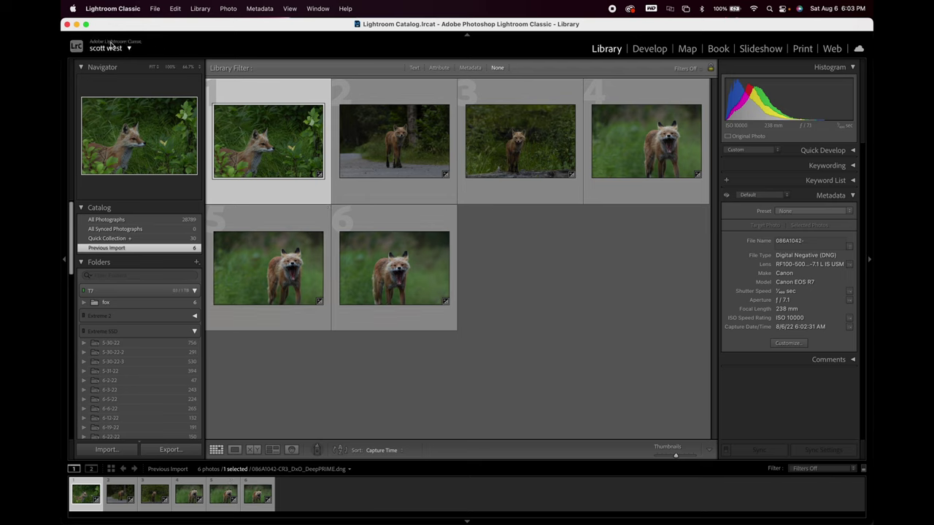
# Step: Switch to Lightroom Classic, view 086A1123-CR3_DxO_DeepPRIME.dng at 100% in the Library, and open it in the Develop module
pyautogui.doubleClick(403, 151)
pyautogui.click(492, 226)
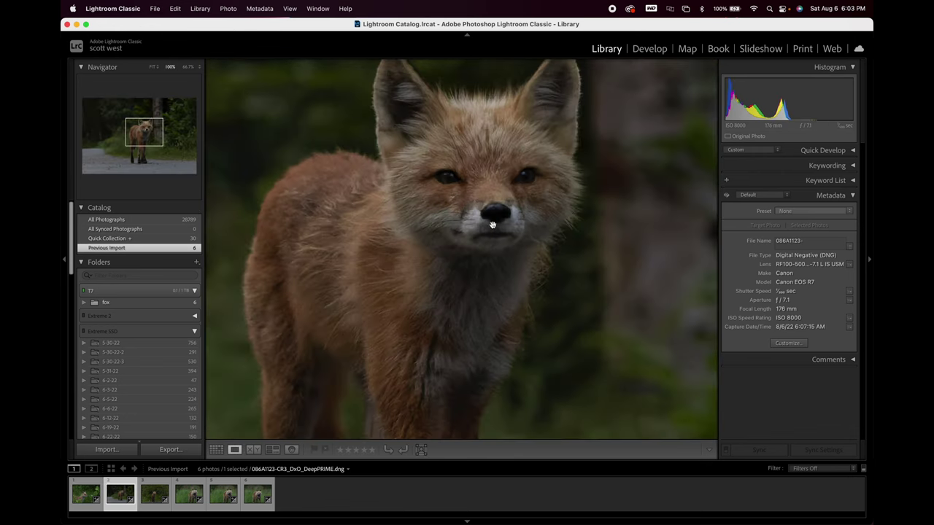
pyautogui.click(651, 49)
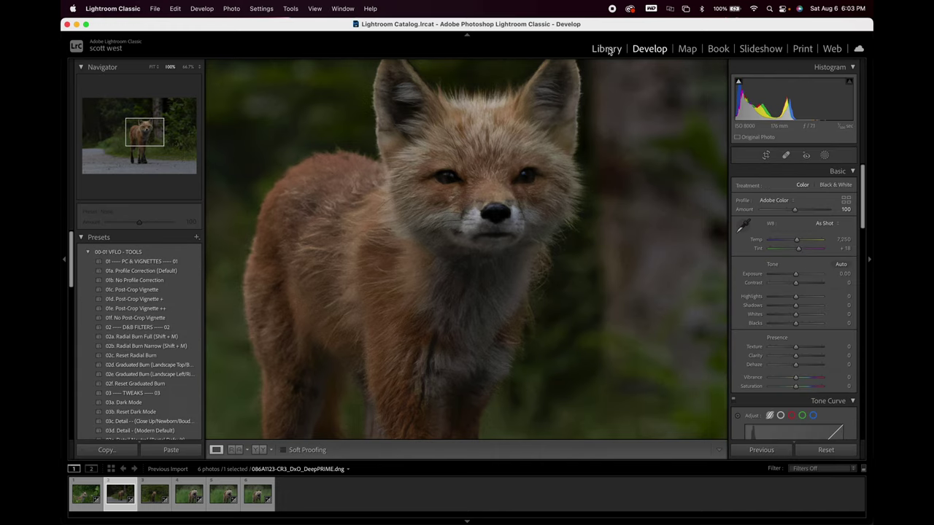
pyautogui.click(608, 48)
pyautogui.click(639, 50)
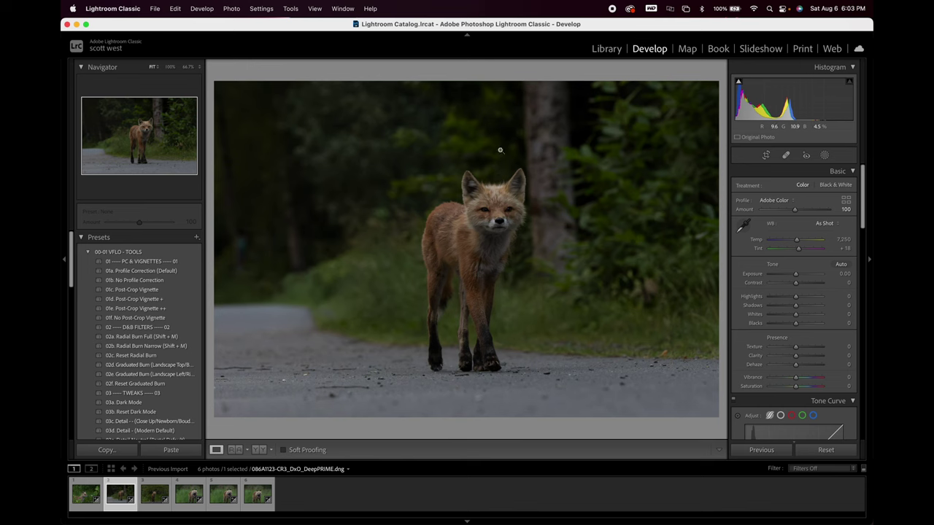
pyautogui.click(613, 49)
pyautogui.click(656, 50)
# Step: Examine the fox's face in the road photo 086A1123 at 100% in Develop and return to the fitted view
pyautogui.click(483, 219)
pyautogui.press('super+minus')
pyautogui.click(500, 226)
pyautogui.click(502, 219)
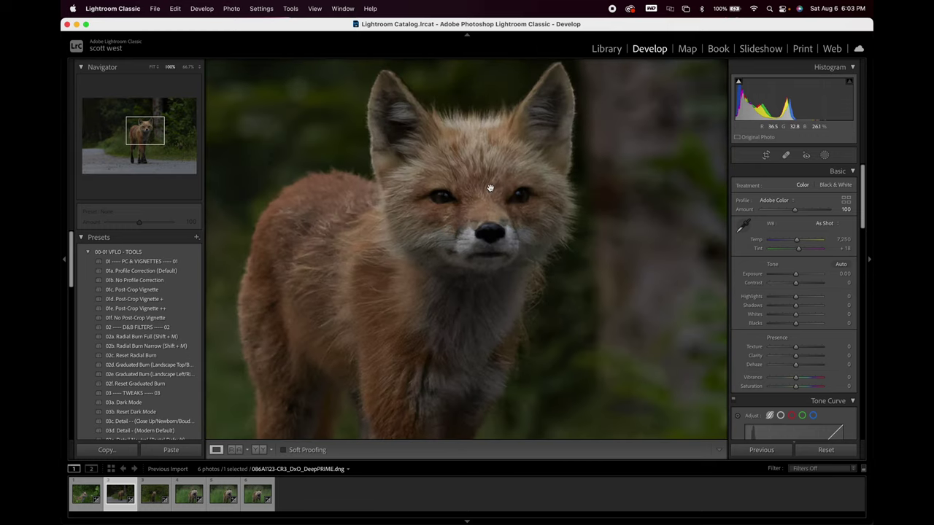
pyautogui.click(489, 189)
# Step: Show the fox-on-log photo 086A1191 and check its face at 100%
pyautogui.press('Right')
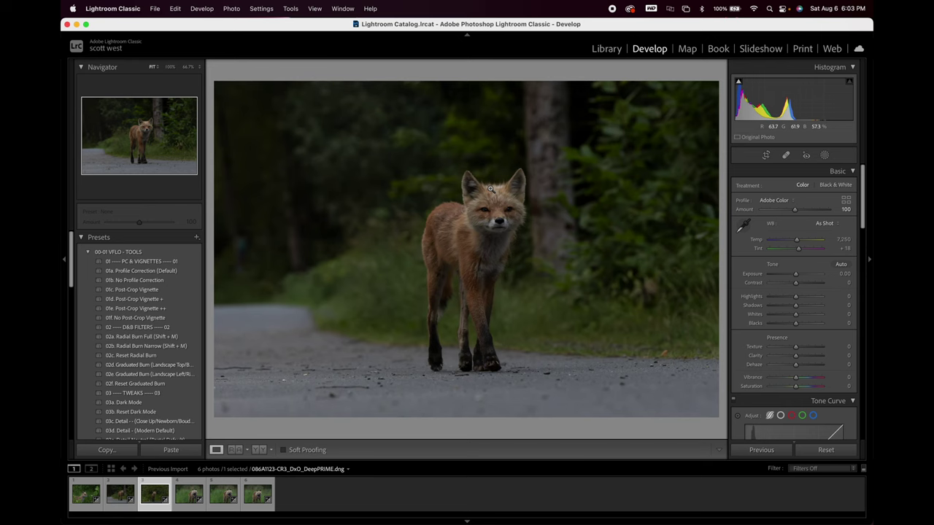
pyautogui.click(452, 245)
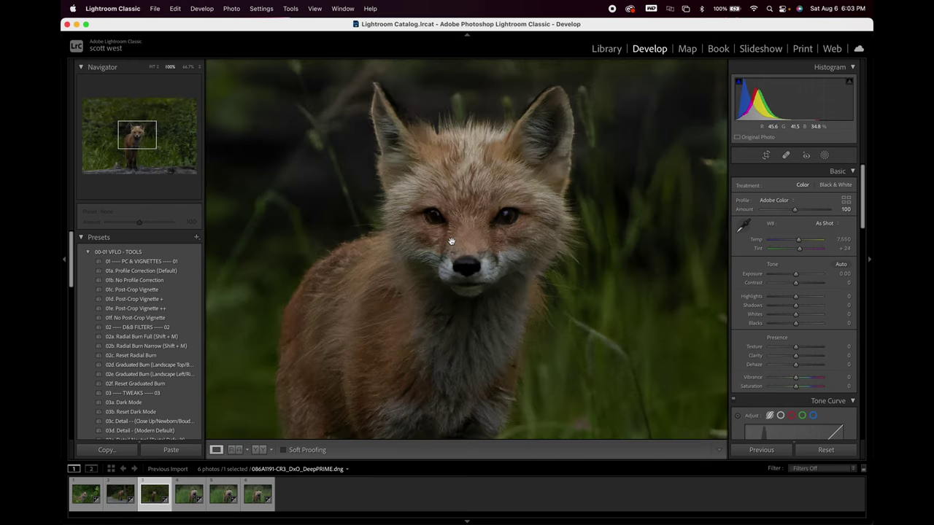
pyautogui.click(451, 241)
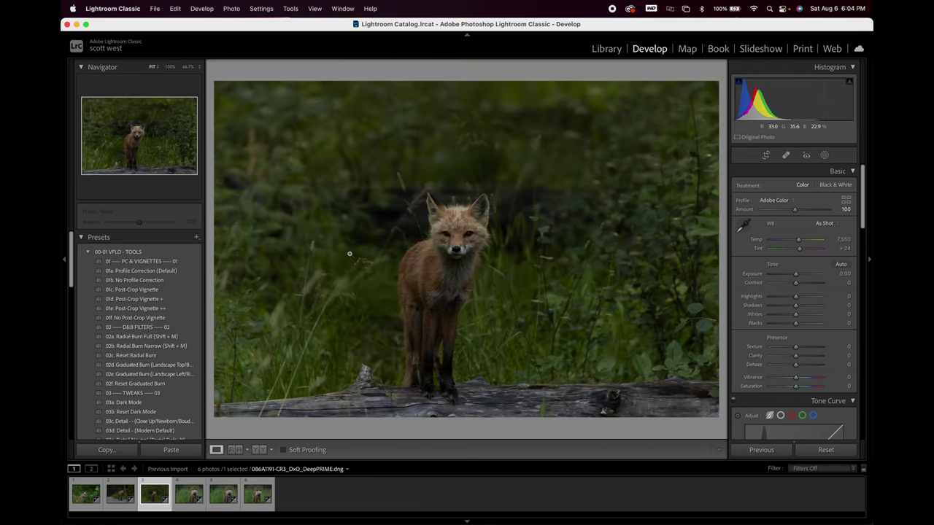
# Step: Go back to 086A1123 and recheck the fox's eyes and fur sharpness at 100%, adjusting the screen brightness
pyautogui.press('Left')
pyautogui.click(484, 218)
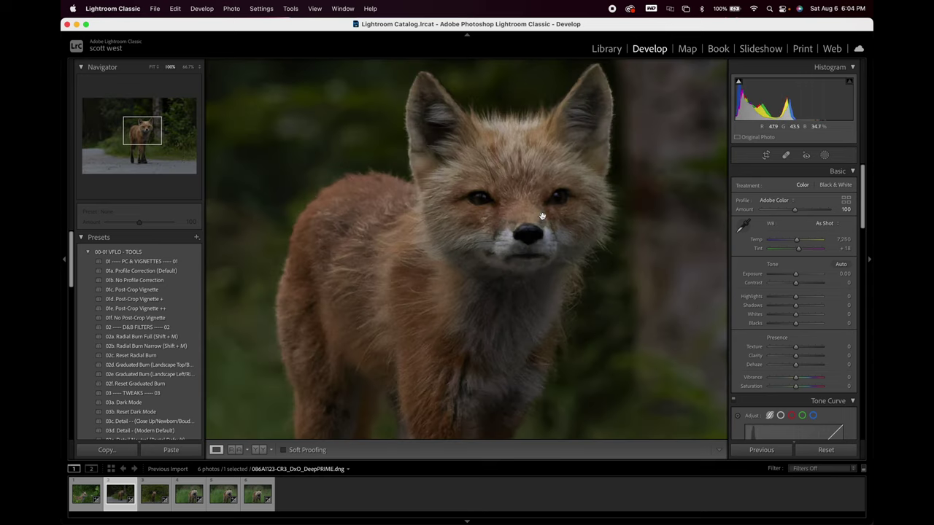
pyautogui.click(505, 211)
pyautogui.click(510, 214)
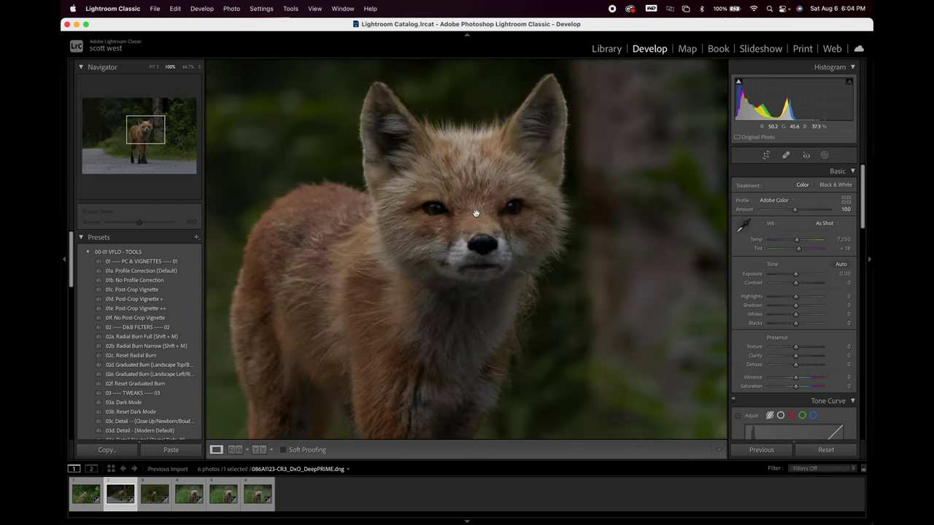
pyautogui.press('F2')
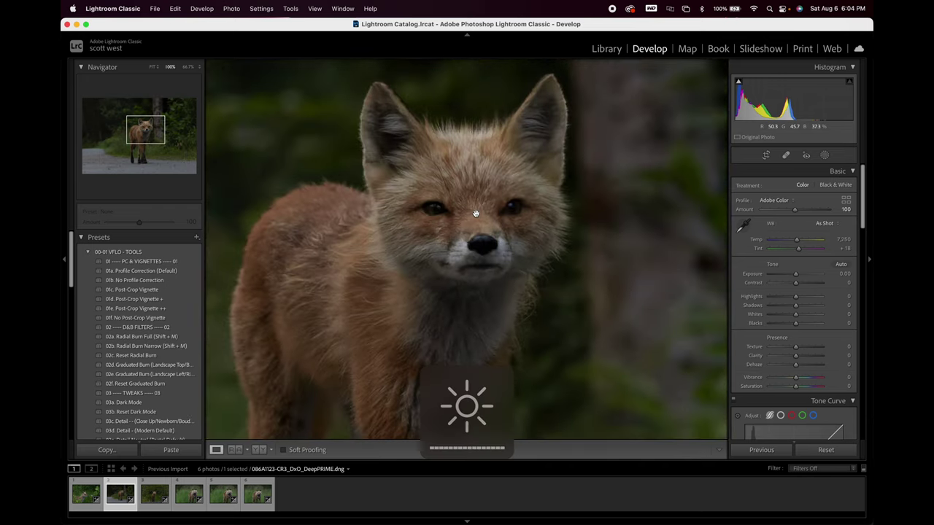
pyautogui.click(564, 211)
pyautogui.click(563, 211)
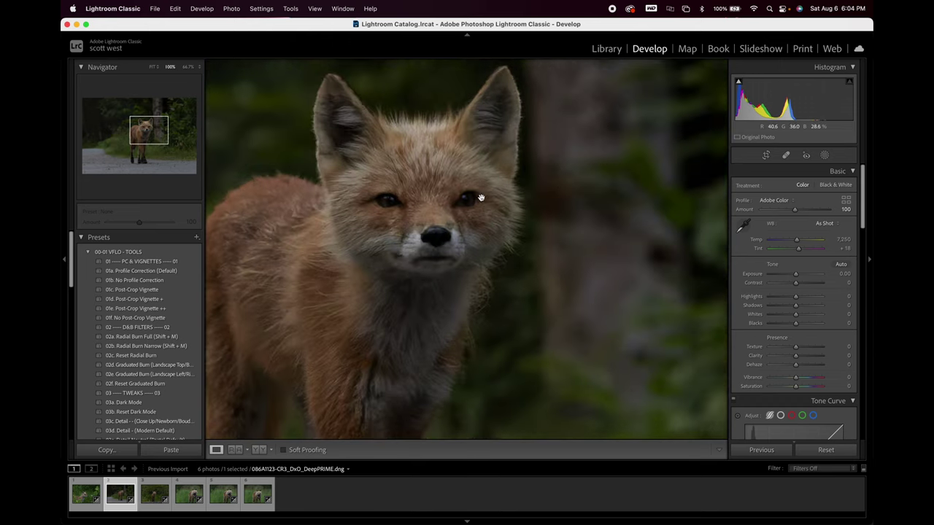
pyautogui.click(445, 211)
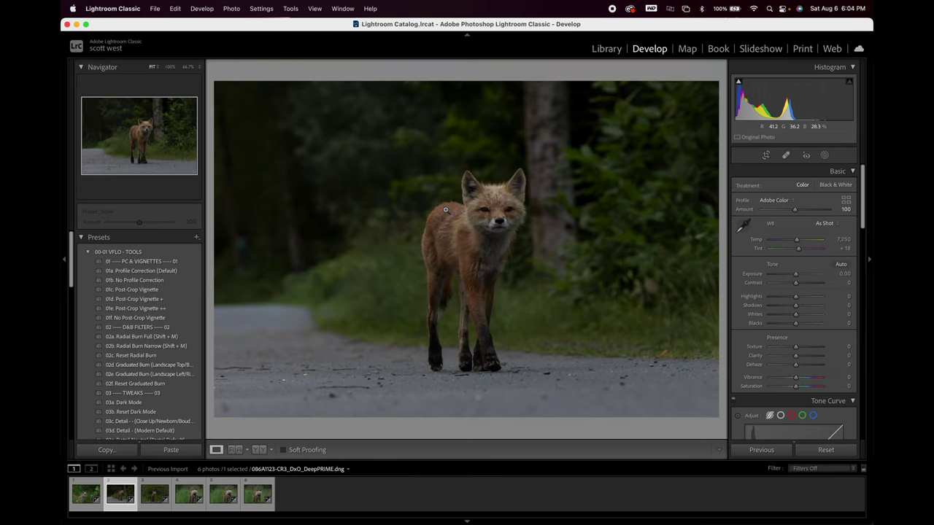
# Step: Remove photo 086A1123-CR3_DxO_DeepPRIME.dng from the catalog and delete it from disk
pyautogui.rightClick(446, 210)
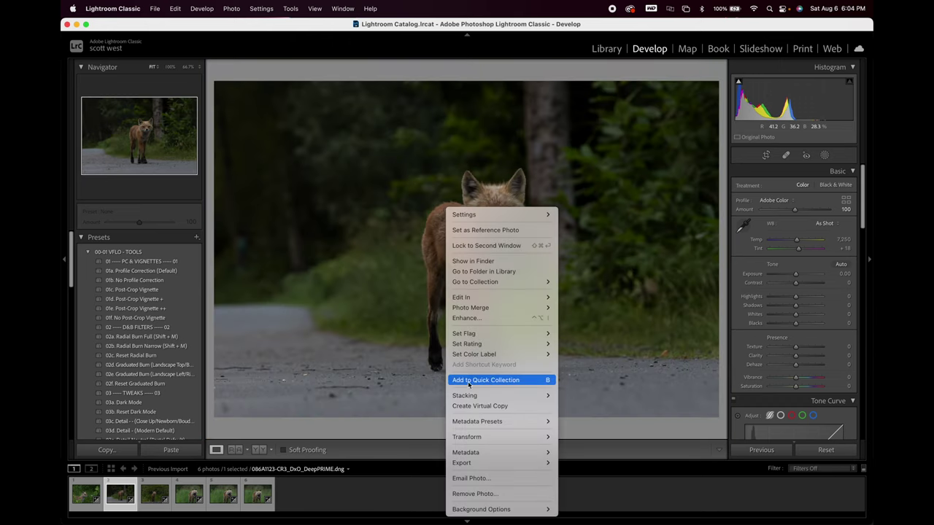
pyautogui.click(469, 494)
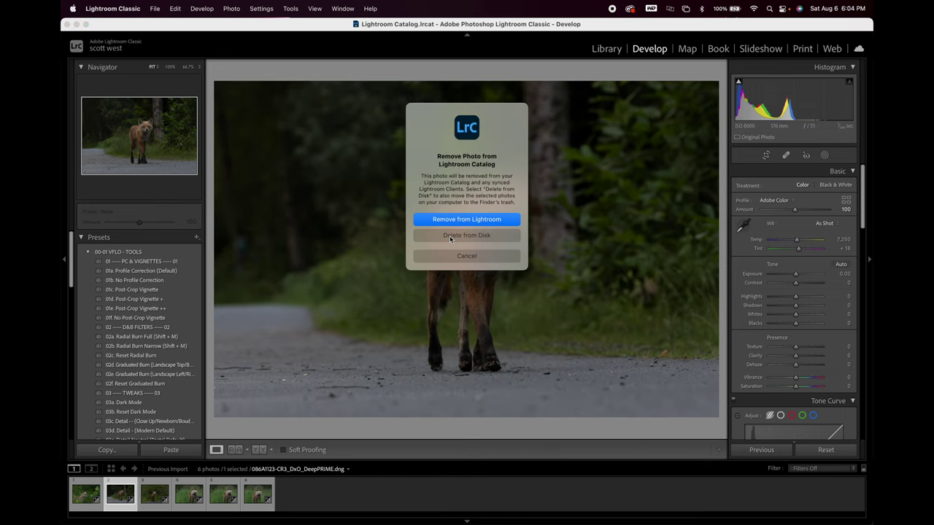
pyautogui.click(451, 237)
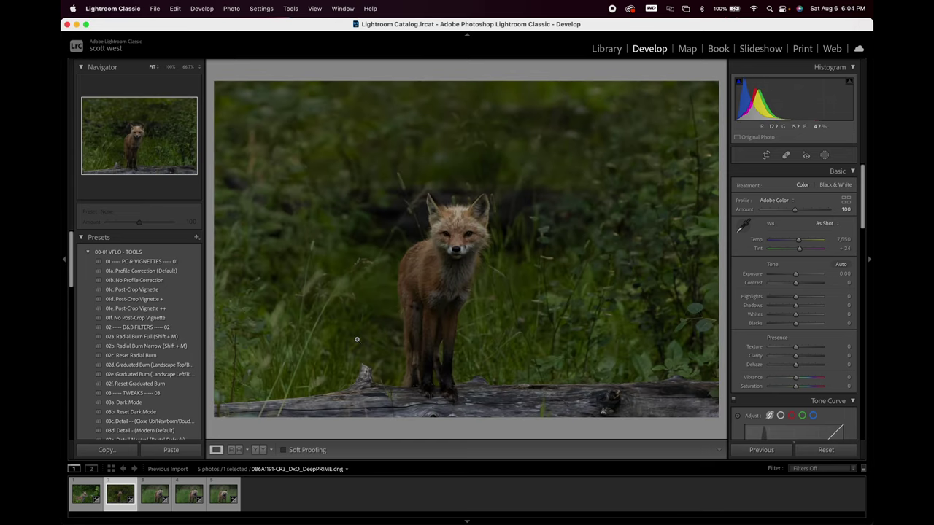
# Step: Check the fox-on-log photo 086A1191 up close, and inspect the yawning fox's face and teeth in 086A1283 at 100%
pyautogui.click(449, 237)
pyautogui.click(480, 231)
pyautogui.press('Right')
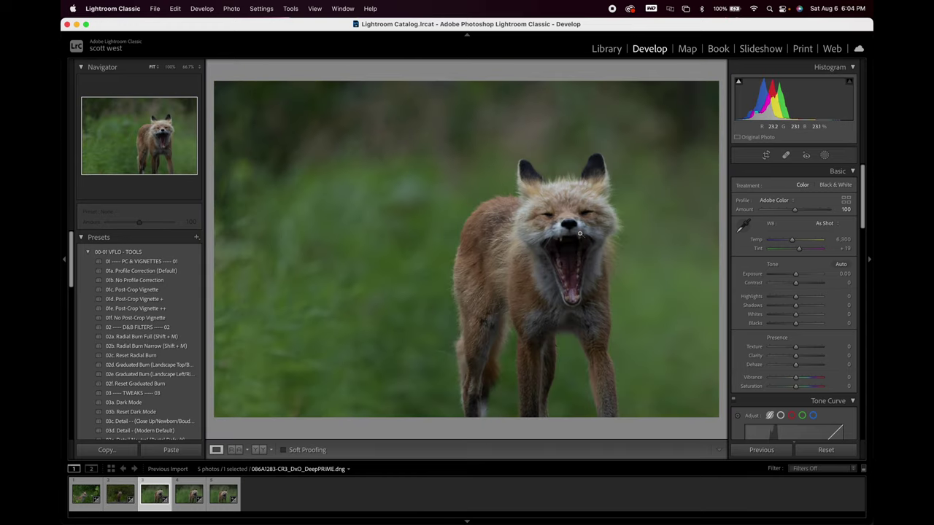
pyautogui.click(579, 233)
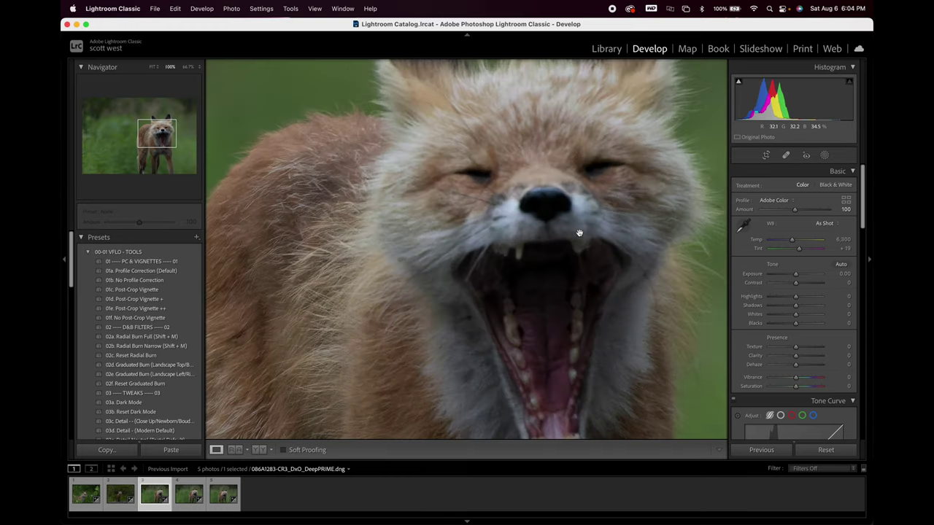
pyautogui.moveTo(579, 233); pyautogui.dragTo(542, 196)
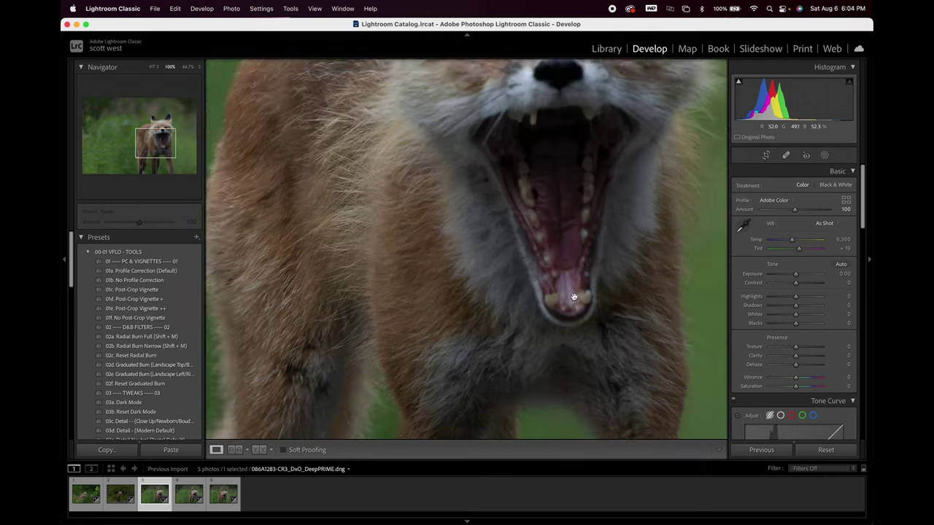
pyautogui.click(574, 292)
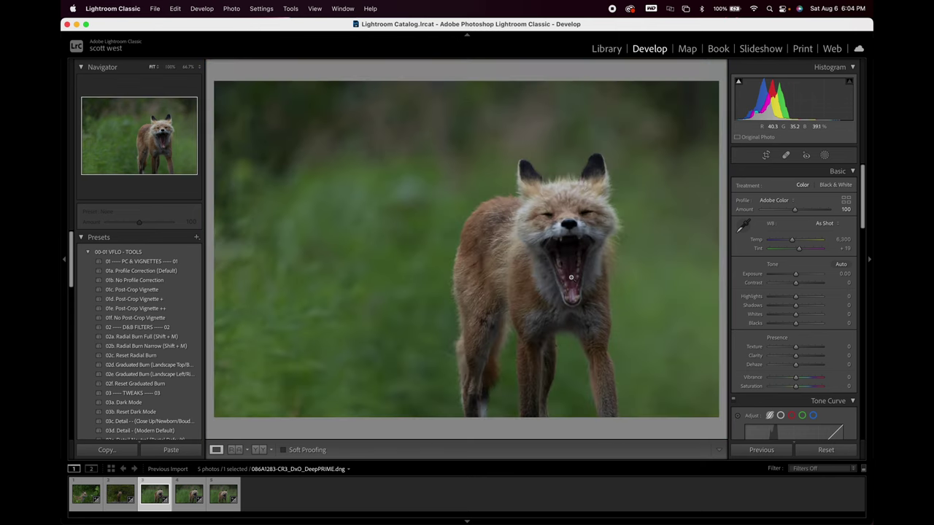
# Step: Glance at the photo after 086A1283 and browse back to the first photo, 086A1042
pyautogui.press('Right')
pyautogui.press('Left')
pyautogui.press('Left')
pyautogui.press('Left')
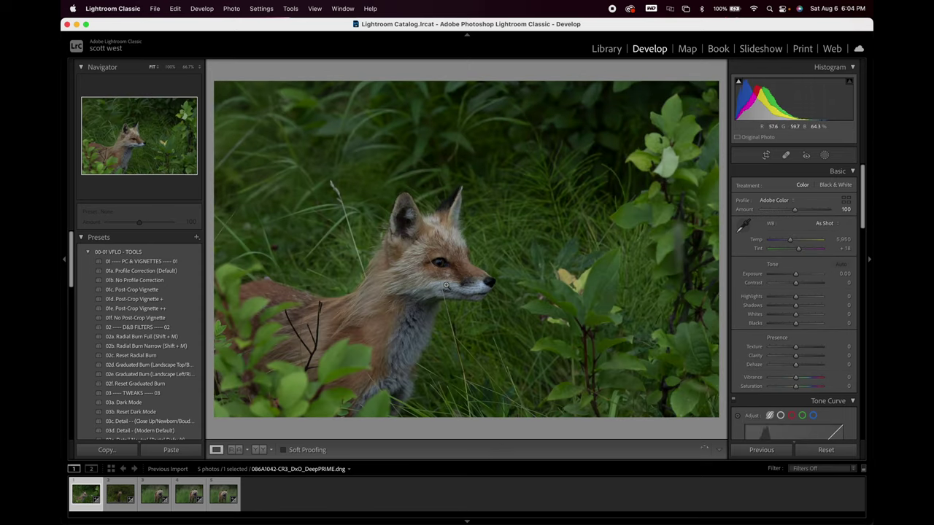
# Step: Compare the foxes up close in 086A1042, 086A1191 and 086A1283, and return to 086A1042
pyautogui.click(446, 285)
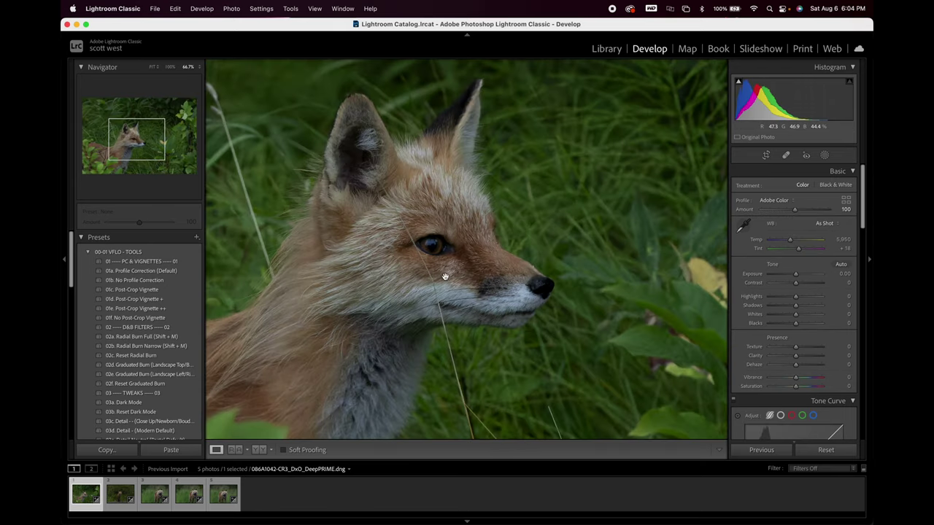
pyautogui.click(446, 281)
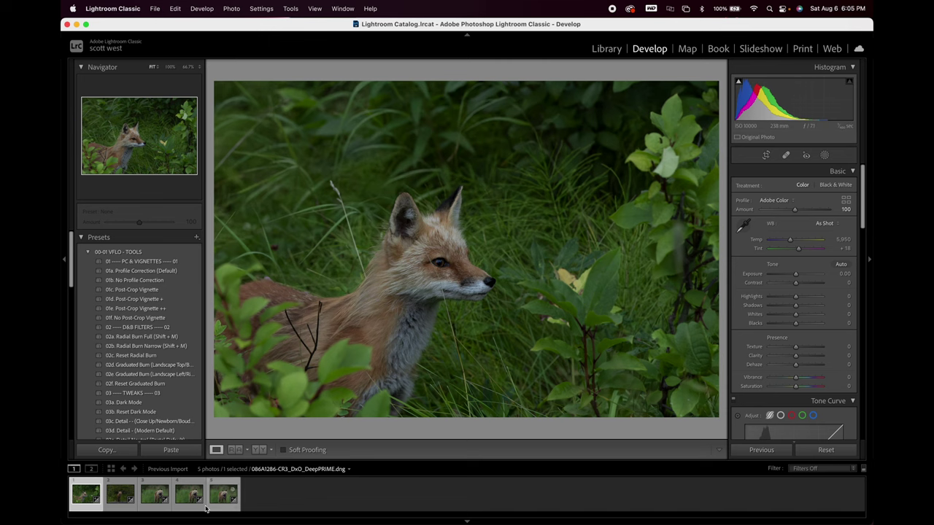
pyautogui.click(152, 501)
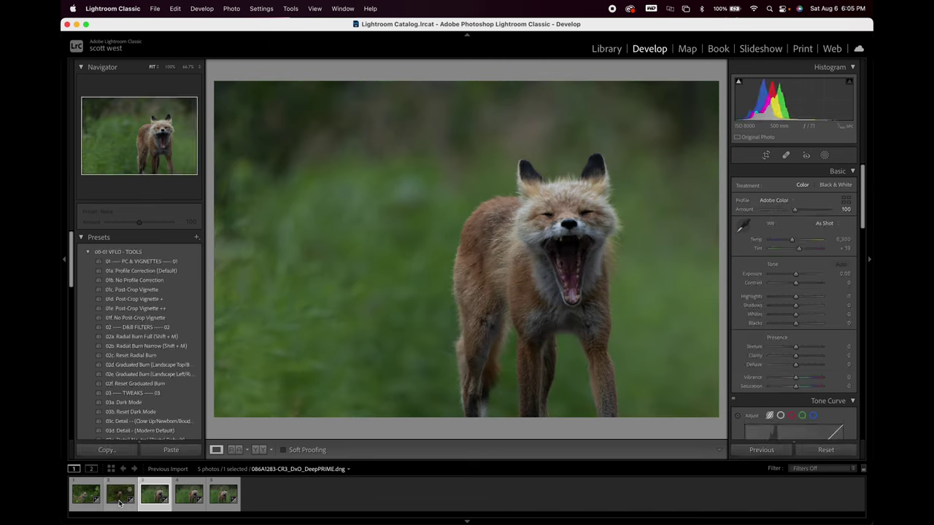
pyautogui.press('Left')
pyautogui.click(462, 249)
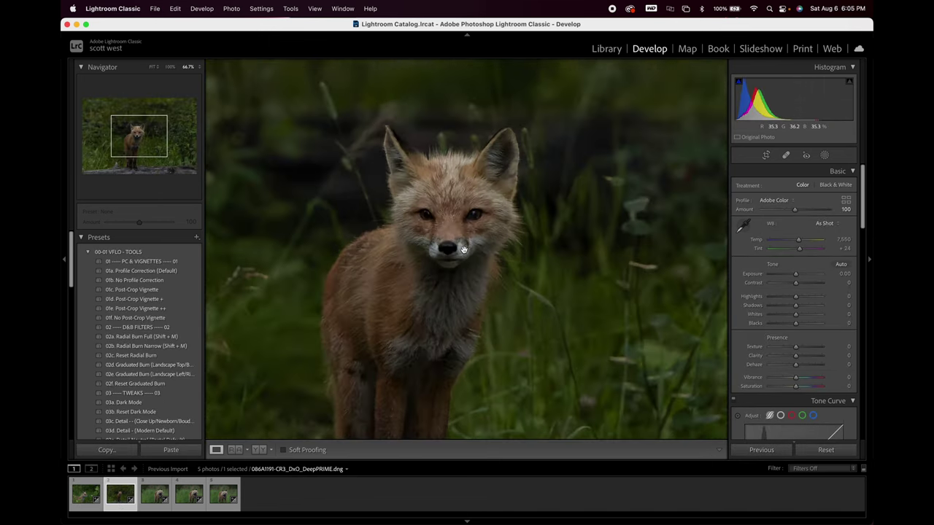
pyautogui.press('Right')
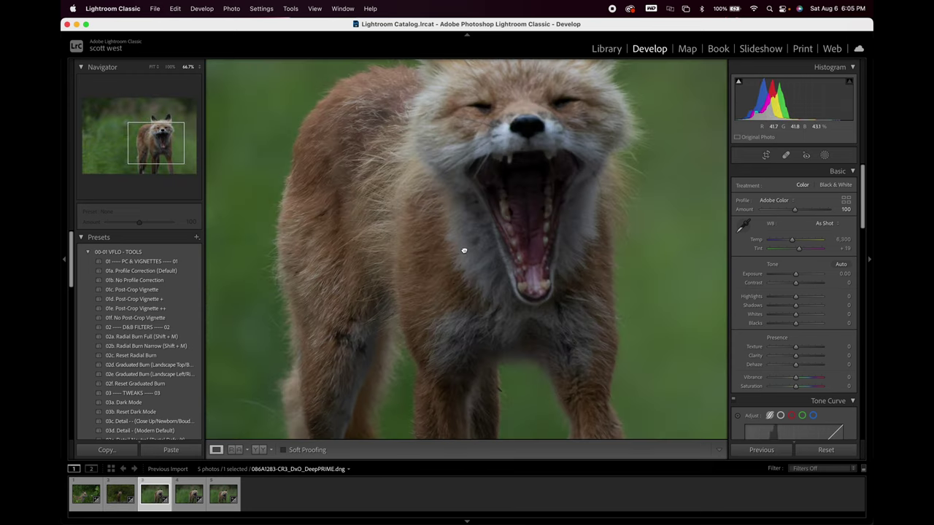
pyautogui.click(464, 250)
pyautogui.press('Left')
pyautogui.press('Left')
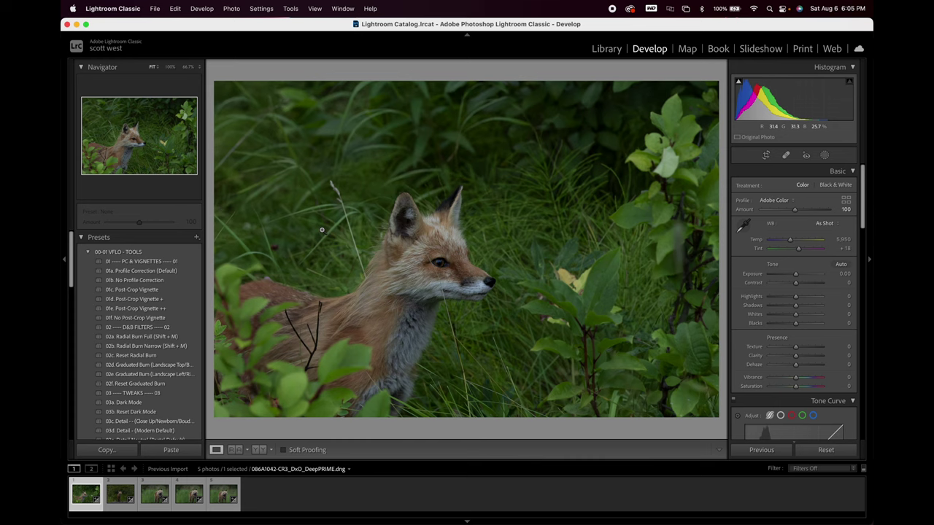
# Step: Look over the Develop adjustments and the profile choices available for photo 086A1042
pyautogui.scroll(-5, 808, 341)
pyautogui.scroll(-3, 808, 341)
pyautogui.scroll(10, 809, 341)
pyautogui.click(848, 202)
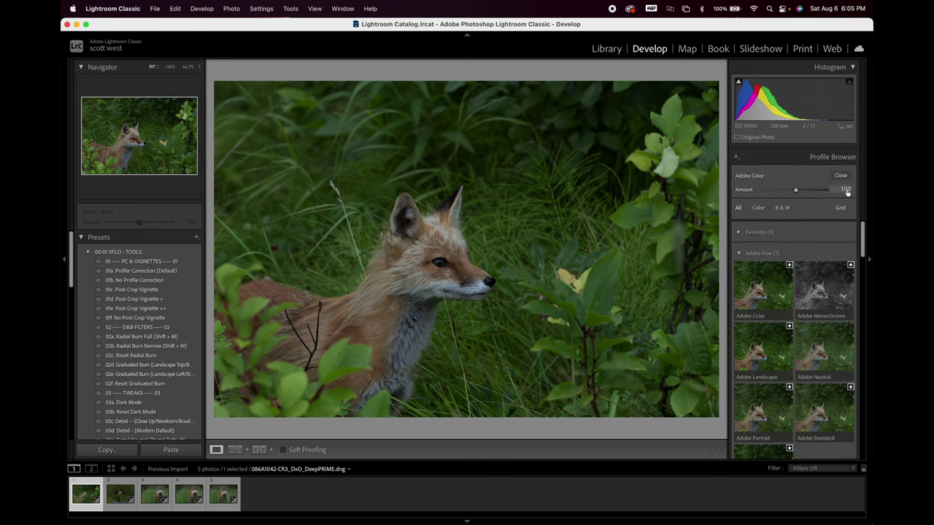
pyautogui.click(839, 183)
pyautogui.click(787, 201)
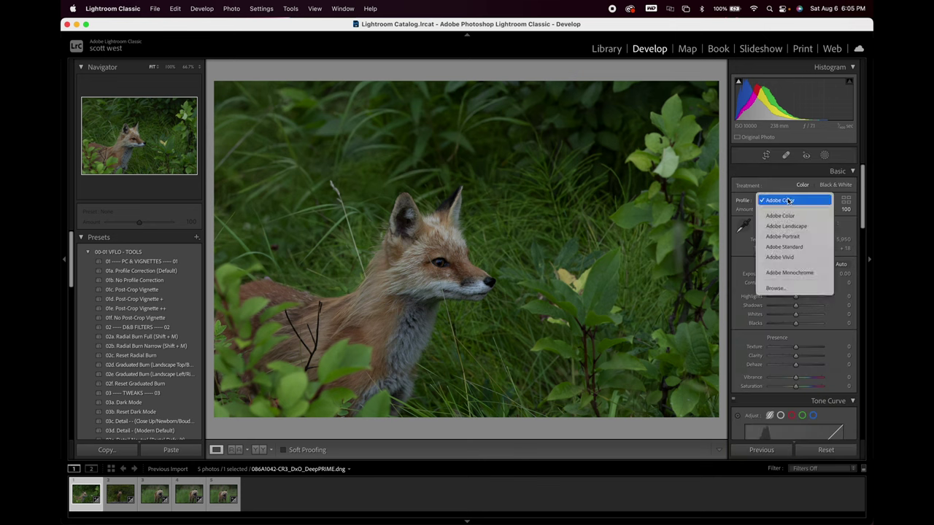
pyautogui.click(788, 200)
# Step: Preview the Standard, Vibrant, Reds and Yellows pack profiles on 086A1042 and apply the profile 19YELLOWS - Vibrant
pyautogui.click(847, 201)
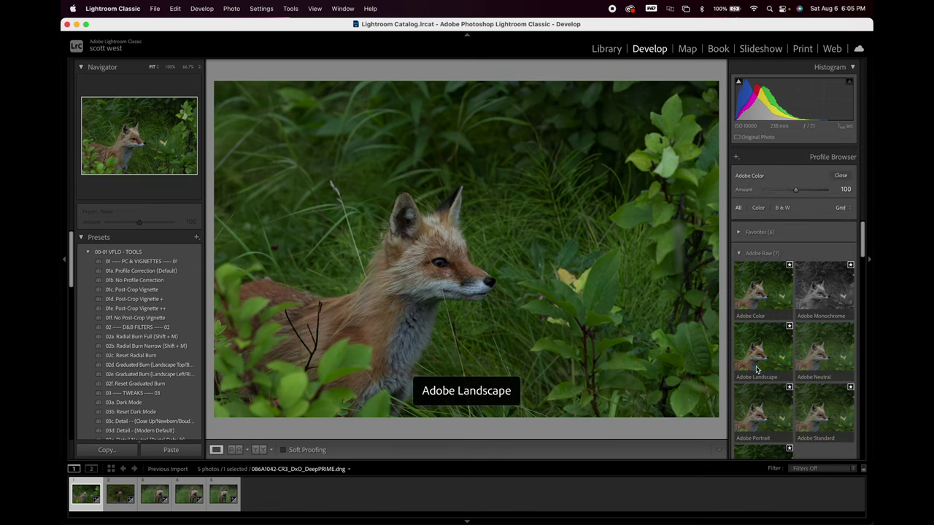
pyautogui.scroll(-4, 758, 365)
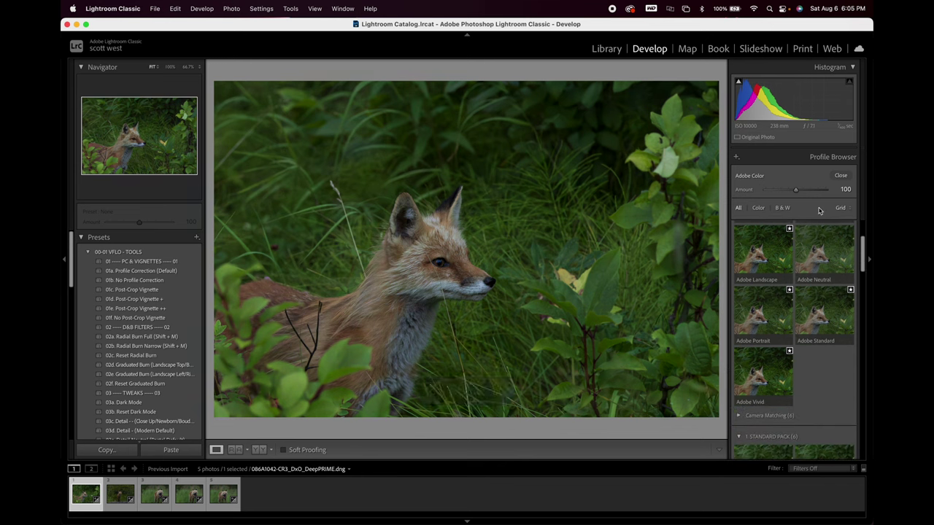
pyautogui.scroll(-8, 815, 352)
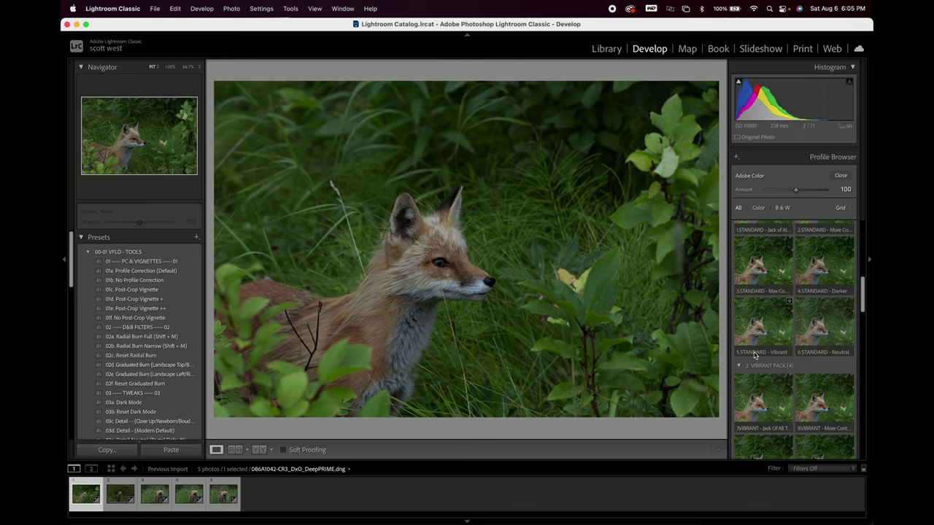
pyautogui.scroll(-6, 775, 358)
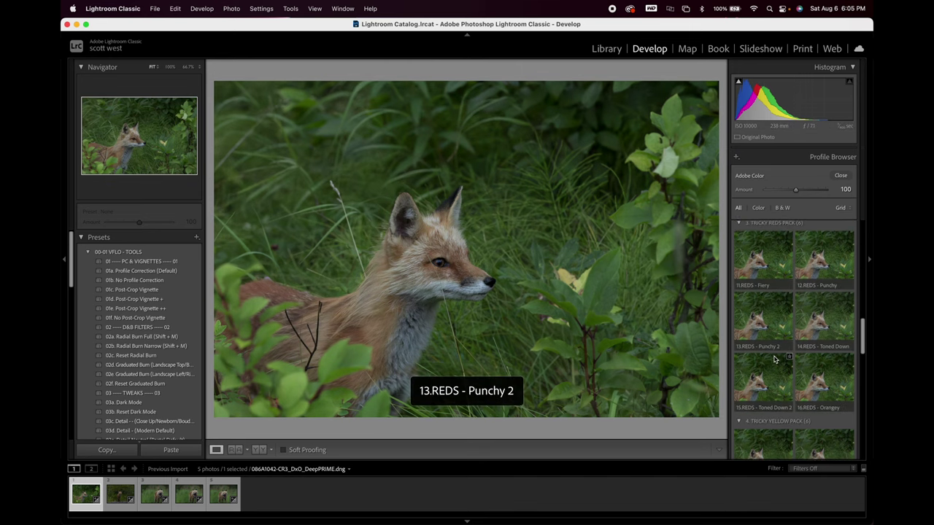
pyautogui.scroll(-8, 775, 359)
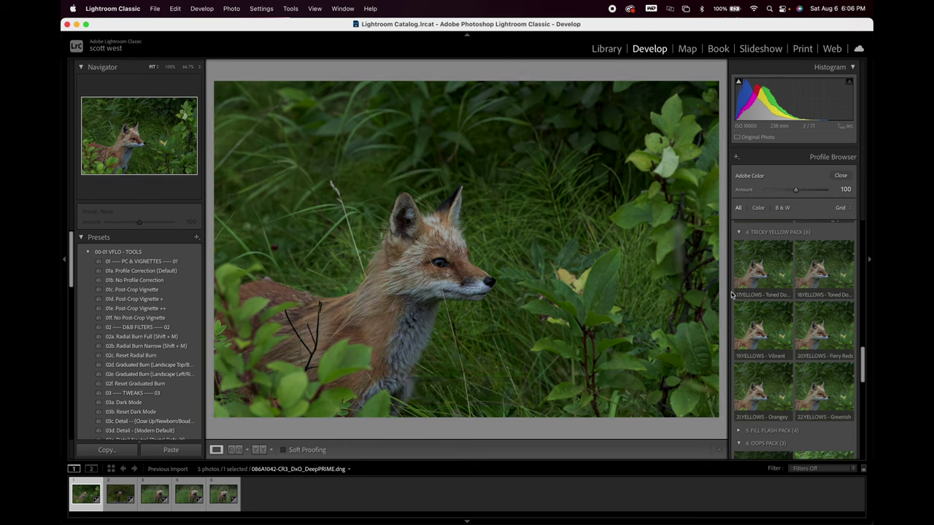
pyautogui.scroll(3, 779, 291)
pyautogui.scroll(3, 779, 291)
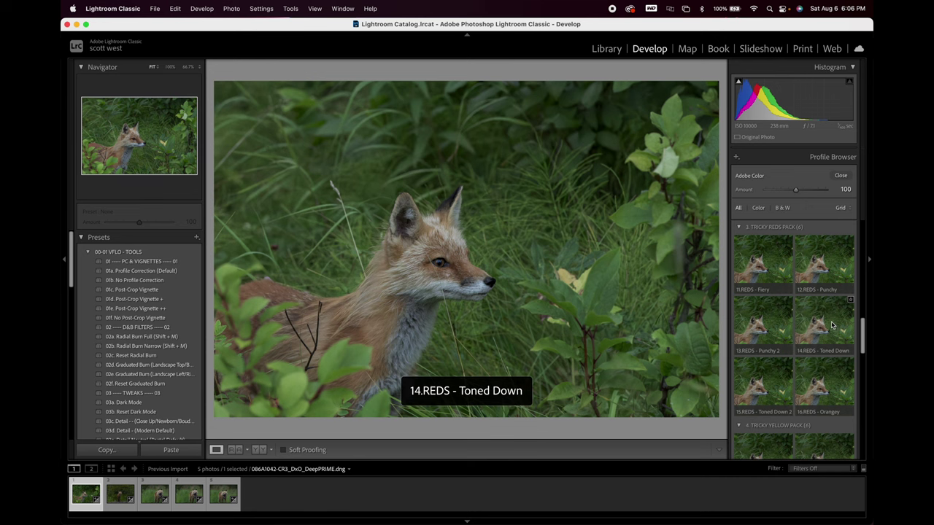
pyautogui.scroll(-5, 819, 386)
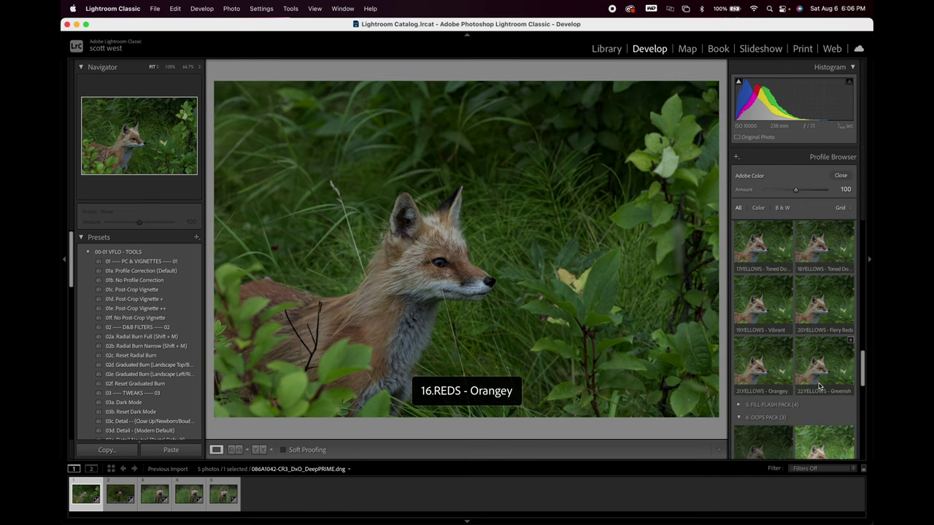
pyautogui.scroll(-1, 819, 386)
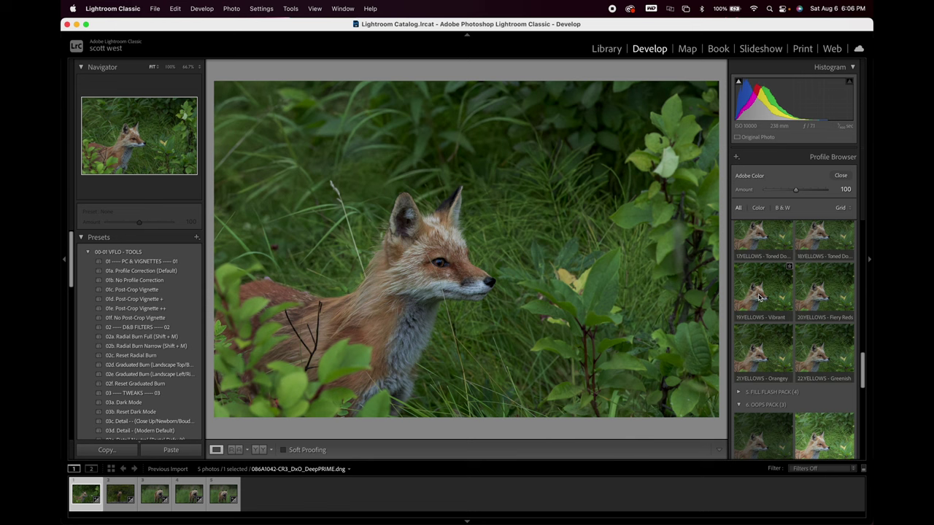
pyautogui.click(759, 296)
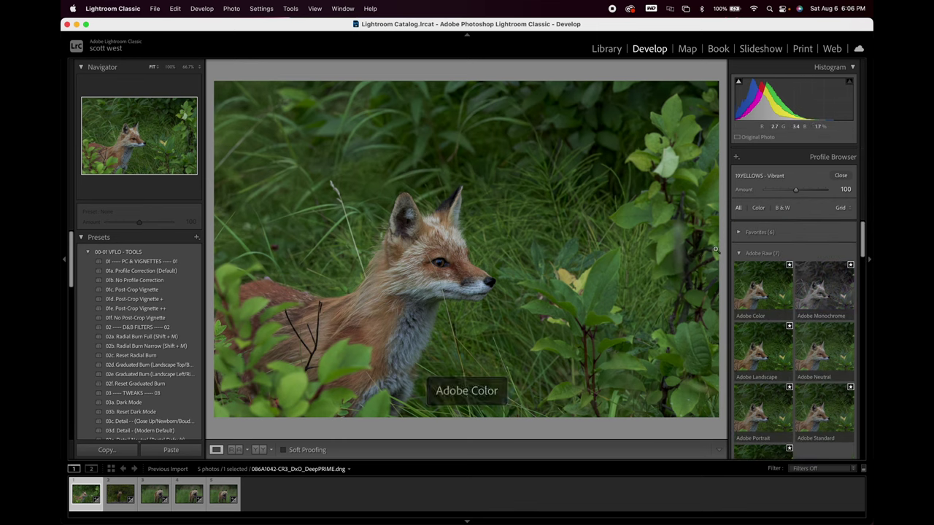
# Step: Examine the Favorites, Adobe Raw and Camera Matching profile groups, previewing Camera Portrait, and collapse them again
pyautogui.click(739, 233)
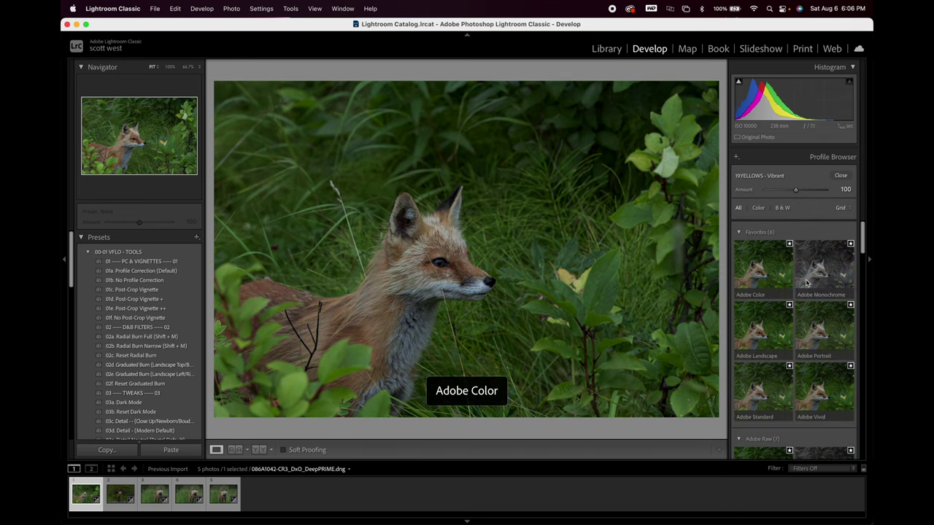
pyautogui.click(739, 232)
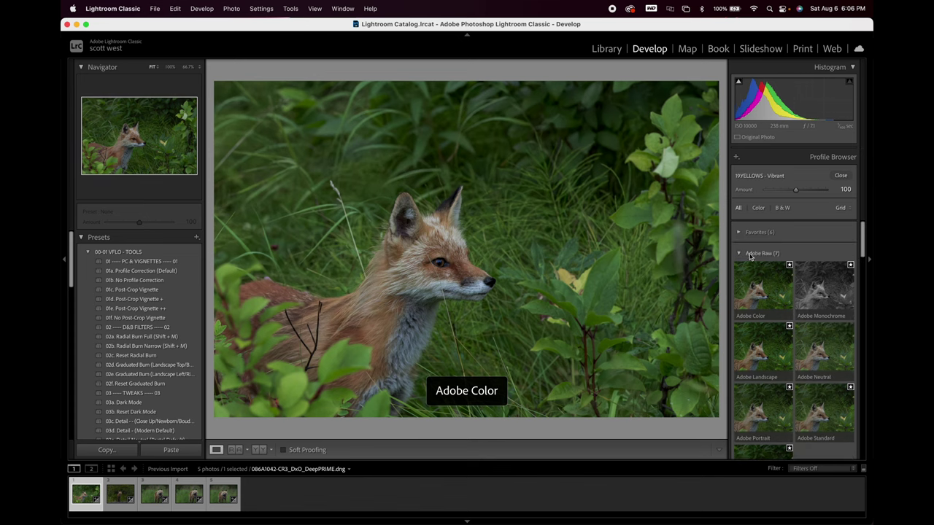
pyautogui.click(738, 253)
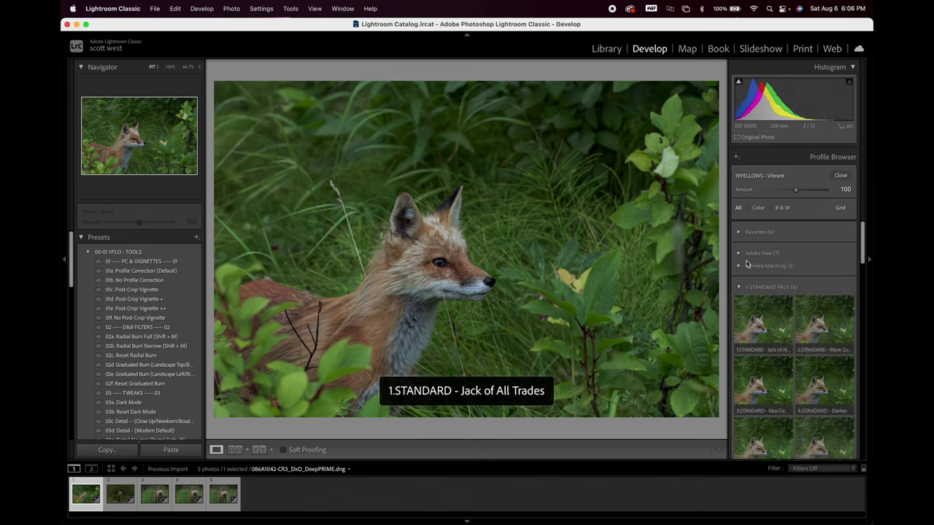
pyautogui.scroll(-2, 787, 268)
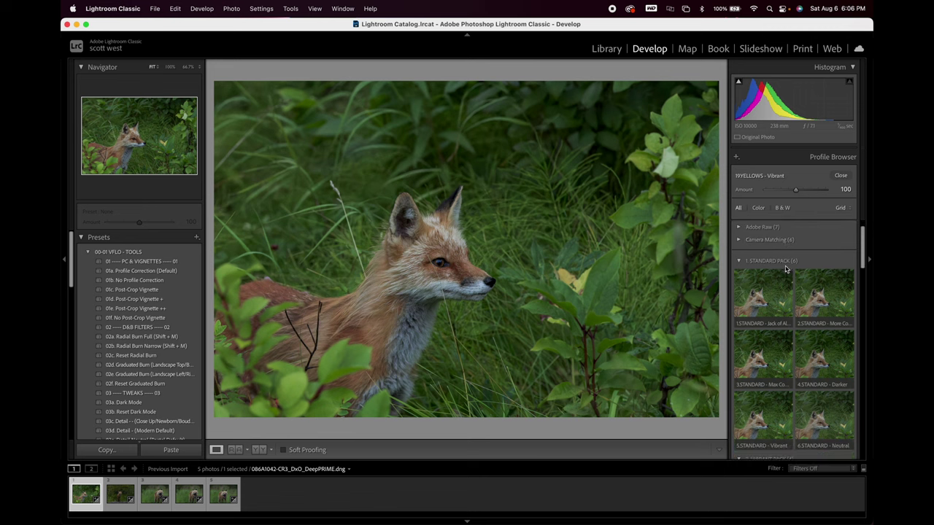
pyautogui.click(739, 240)
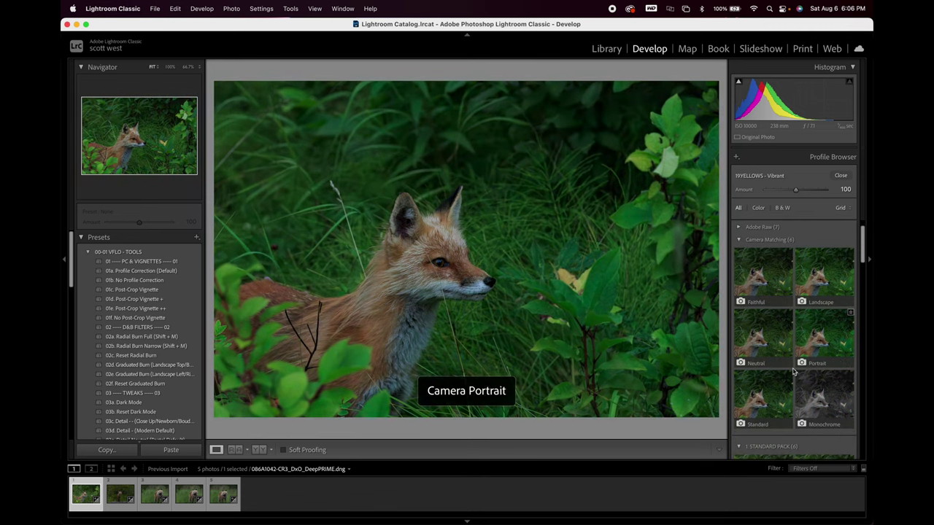
pyautogui.click(738, 240)
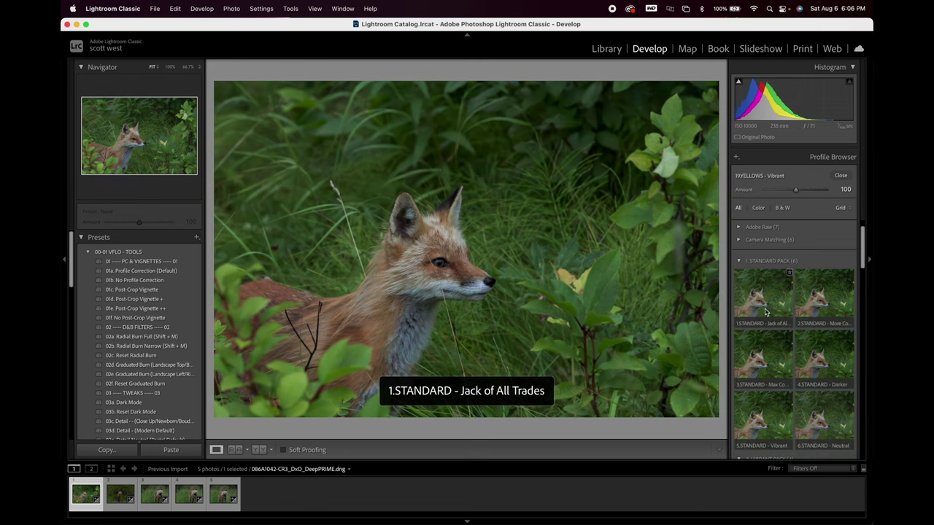
# Step: Review the Standard, Vibrant, Reds and Yellows profile packs again and close the Profile Browser
pyautogui.scroll(-2, 783, 395)
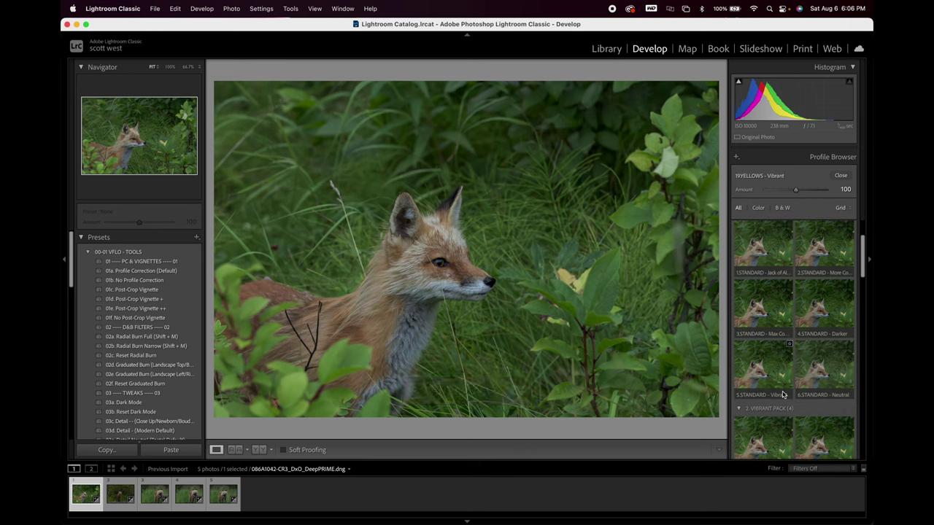
pyautogui.scroll(-7, 783, 395)
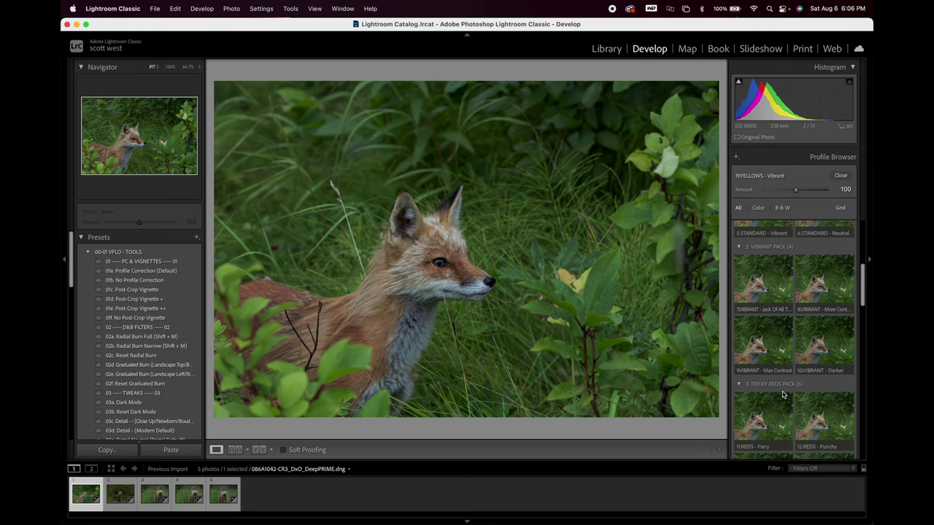
pyautogui.scroll(-10, 783, 395)
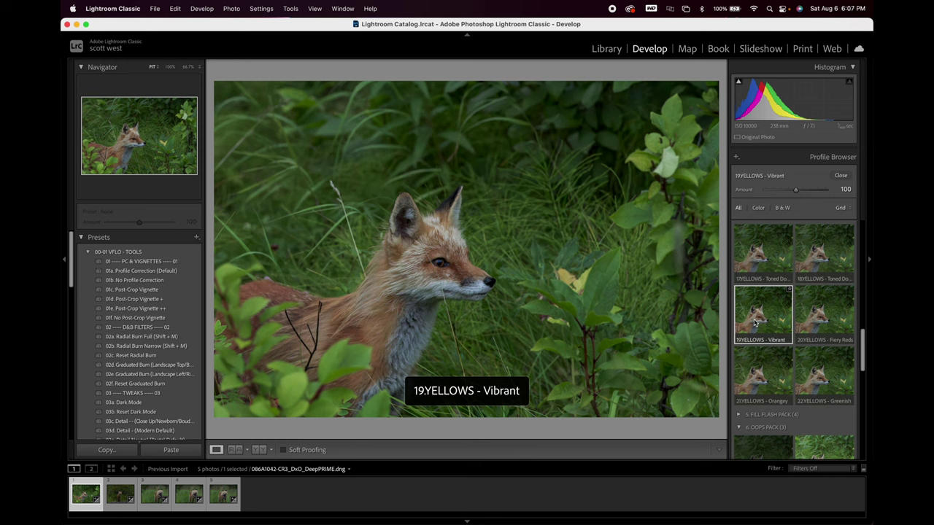
pyautogui.scroll(15, 755, 315)
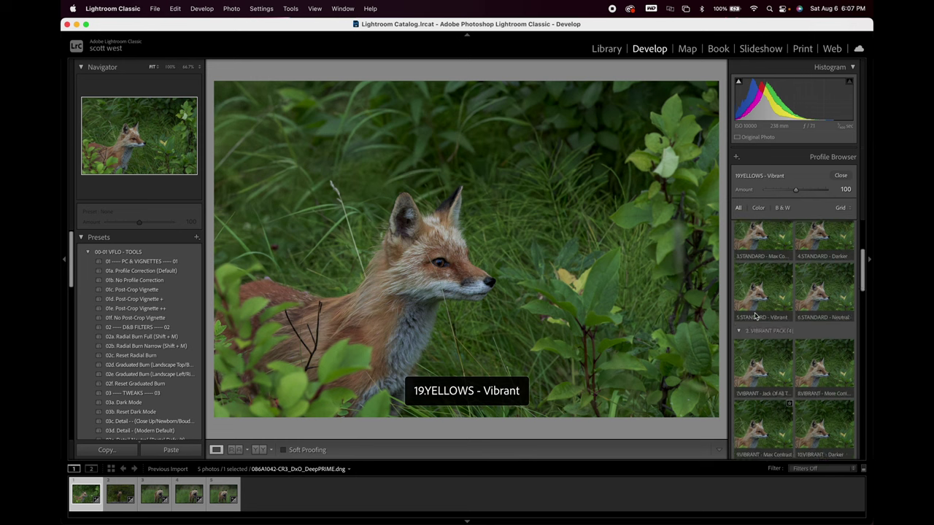
pyautogui.click(840, 175)
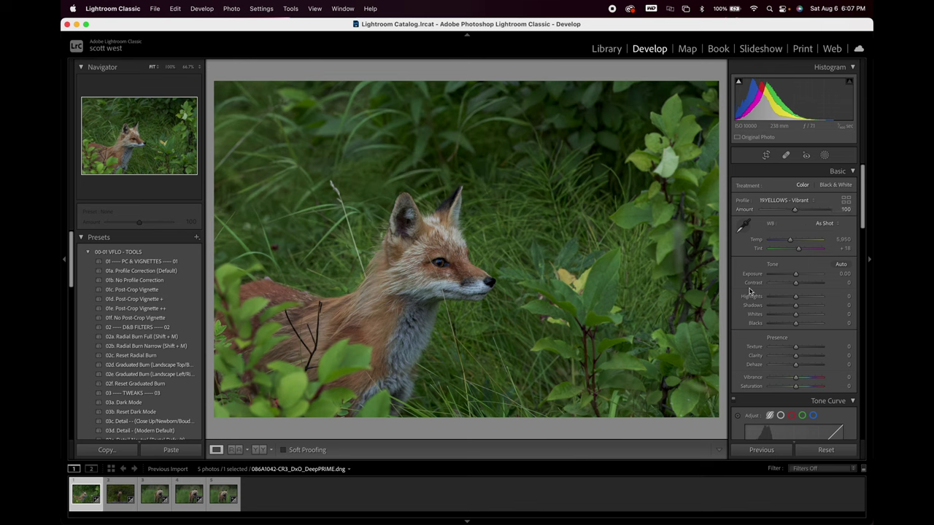
# Step: Create a new Select Subject mask covering the fox in 086A1042
pyautogui.scroll(-5, 749, 291)
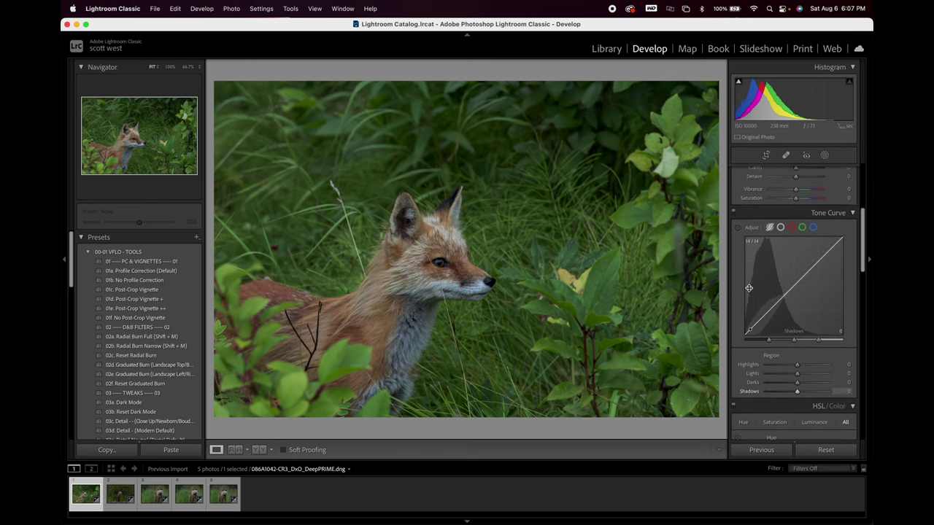
pyautogui.scroll(2, 749, 289)
pyautogui.scroll(-6, 749, 290)
pyautogui.scroll(8, 749, 290)
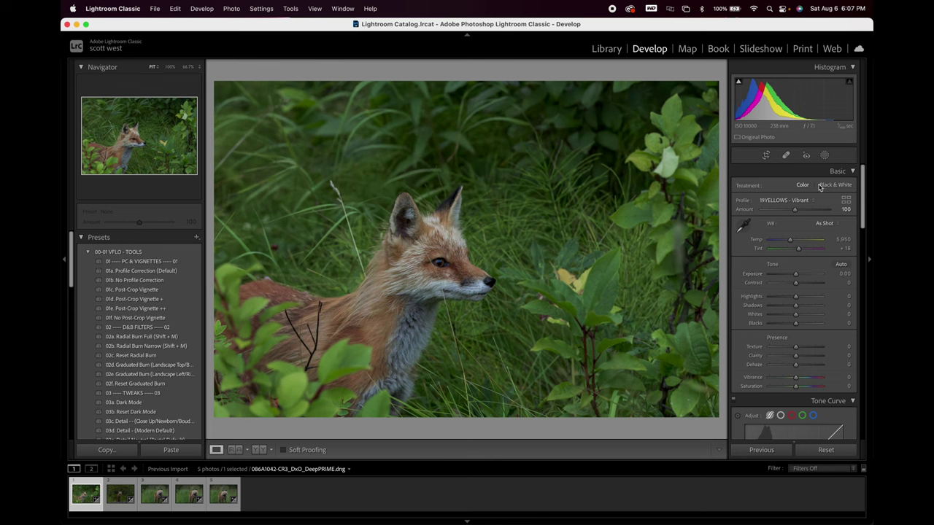
pyautogui.click(807, 155)
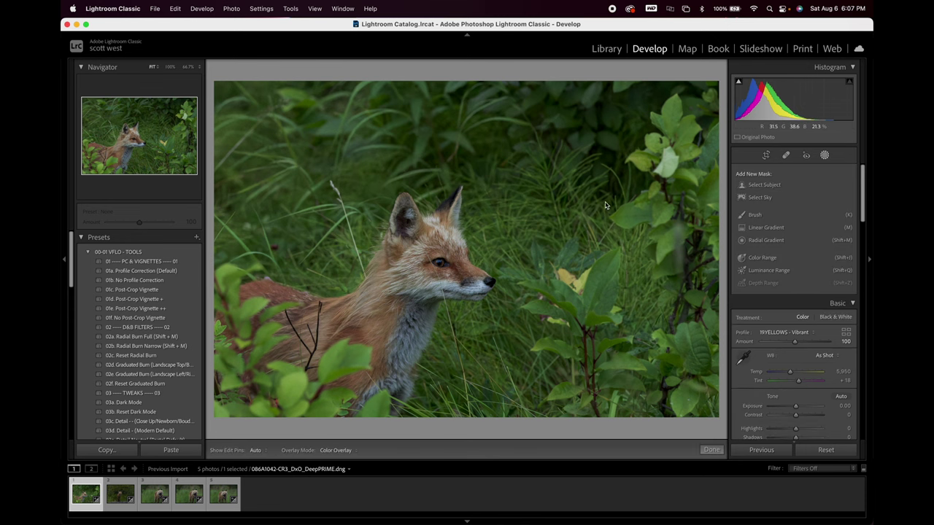
pyautogui.click(765, 187)
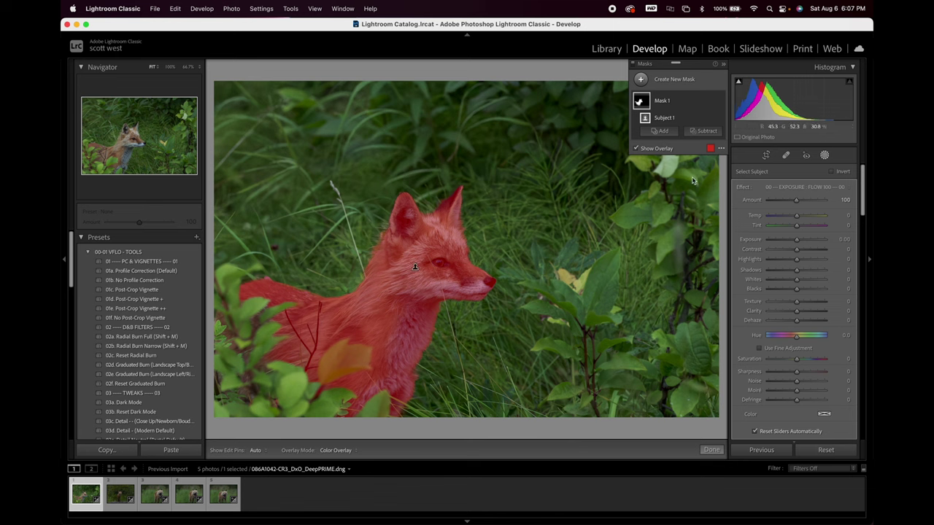
# Step: Try highlights -54, shadows 7 and whites 12 on the fox mask, then reset those adjustments and leave masking
pyautogui.moveTo(796, 259); pyautogui.dragTo(800, 285)
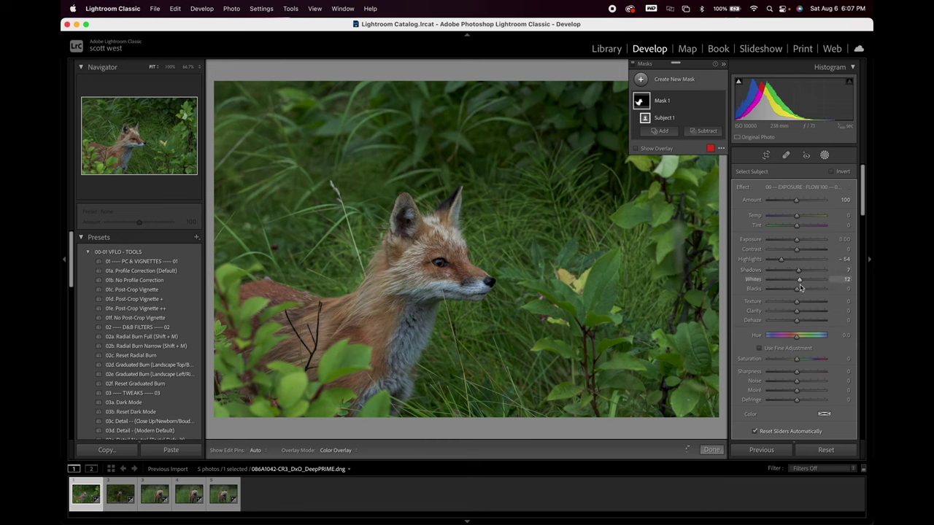
pyautogui.doubleClick(753, 259)
pyautogui.press('o')
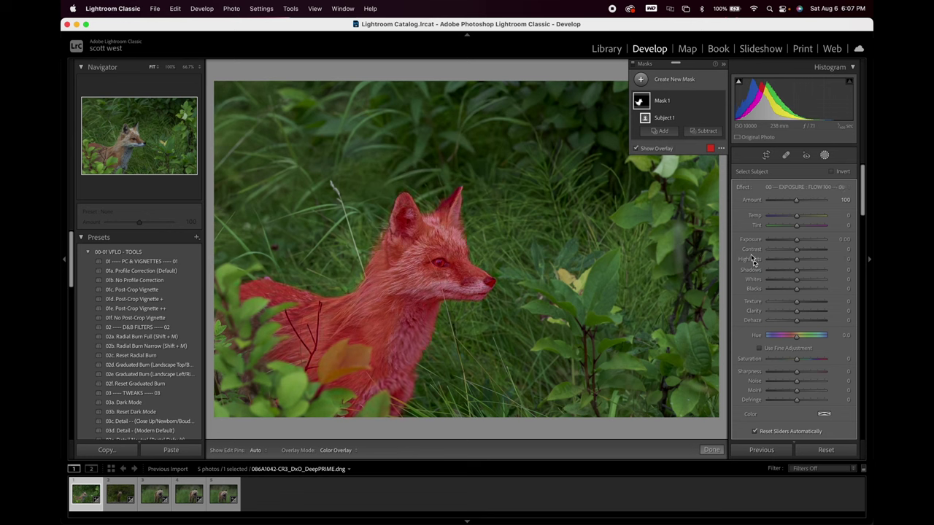
pyautogui.click(825, 156)
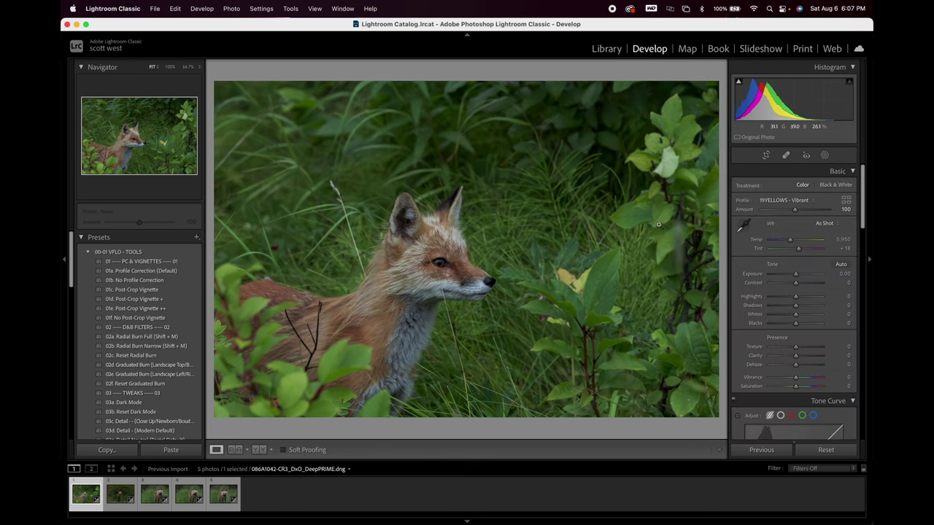
# Step: Crop the fox photo 086A1042 tighter at the original aspect ratio, trimming its upper and right edges, and apply the crop
pyautogui.click(766, 155)
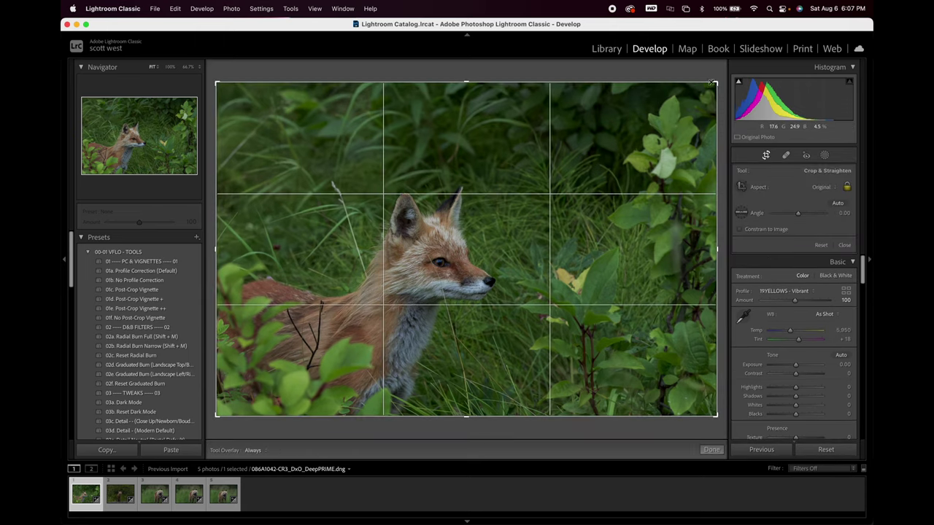
pyautogui.moveTo(710, 83); pyautogui.dragTo(657, 123)
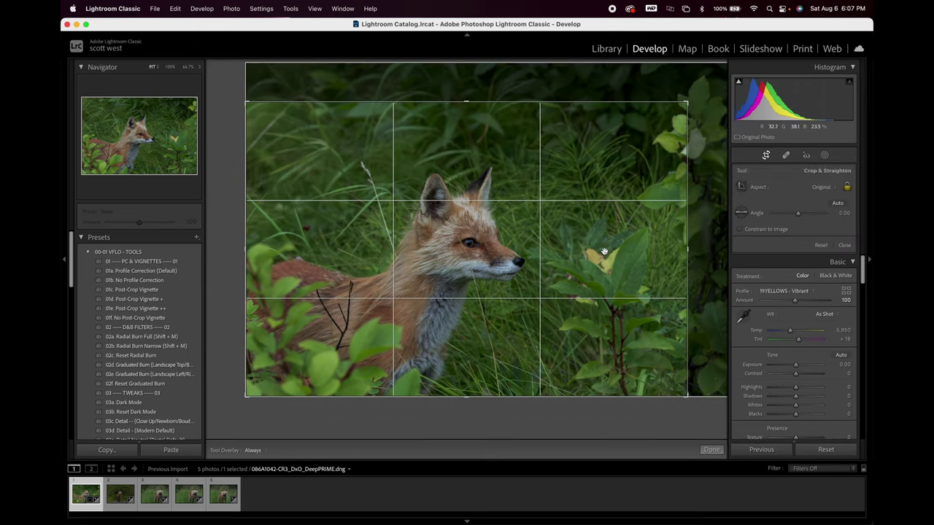
pyautogui.press('Return')
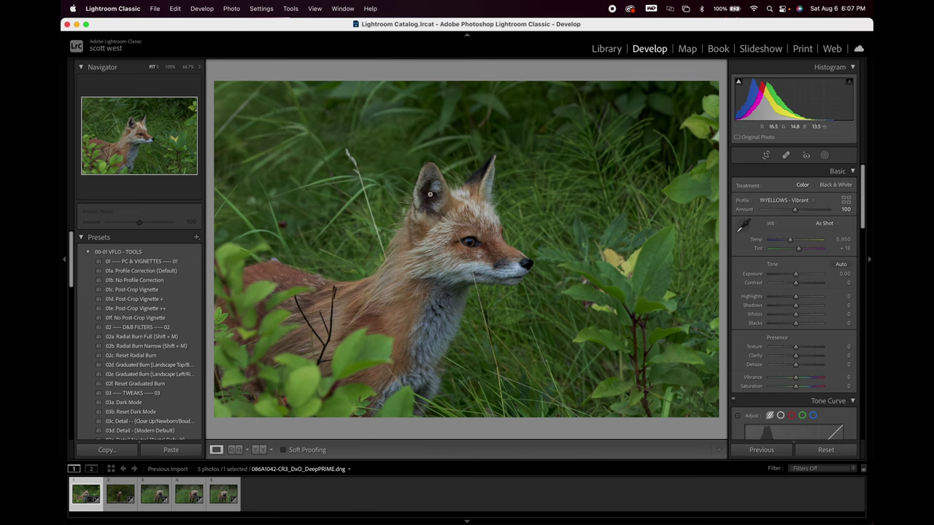
pyautogui.rightClick(430, 195)
pyautogui.moveTo(456, 284)
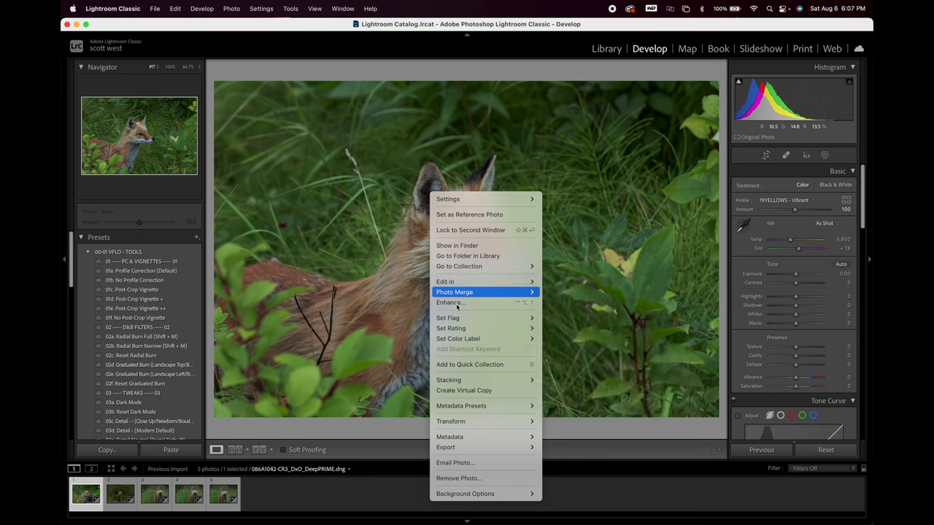
pyautogui.moveTo(454, 449)
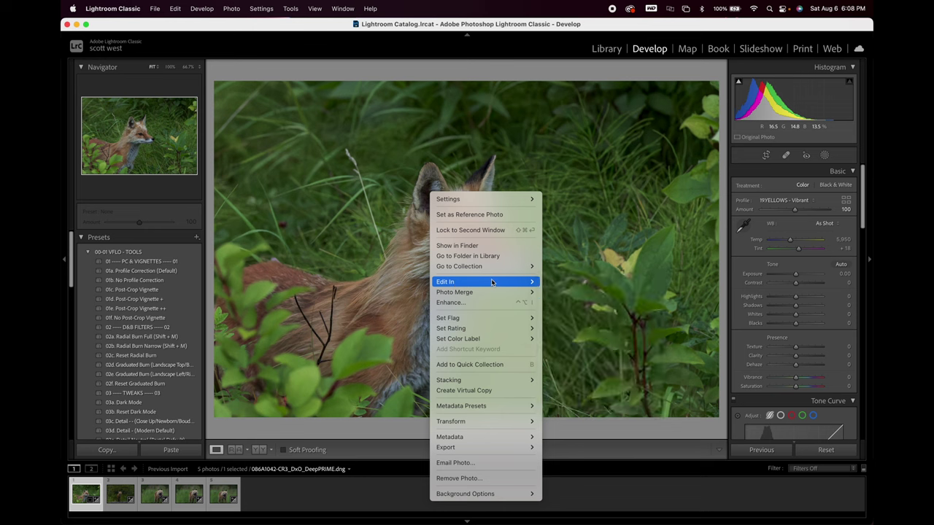
pyautogui.click(155, 9)
# Step: Open the export settings for the cropped fox photo and review the export location, subfolder and file naming options
pyautogui.click(155, 8)
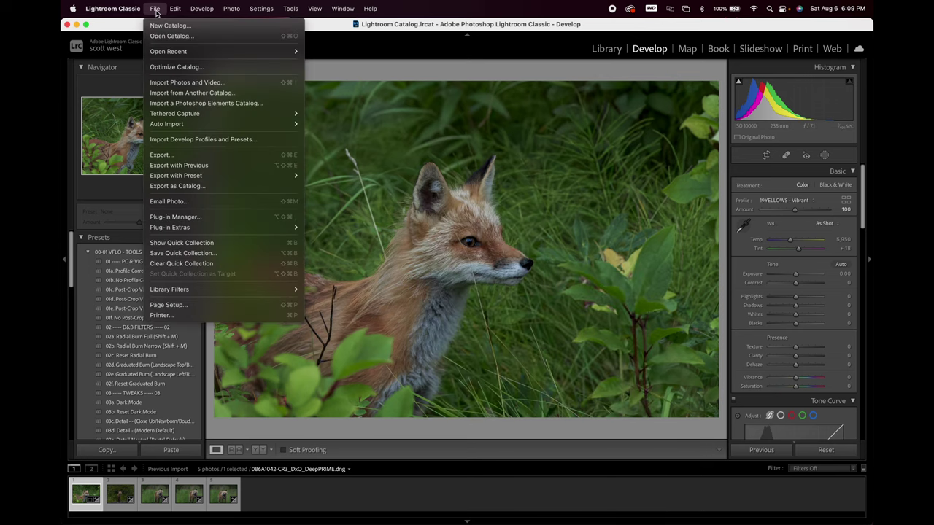
pyautogui.click(184, 155)
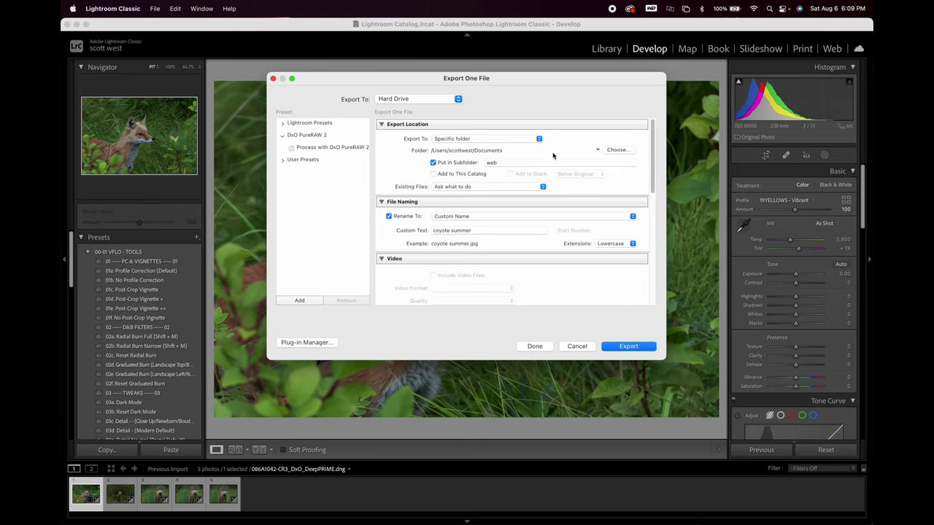
pyautogui.click(502, 162)
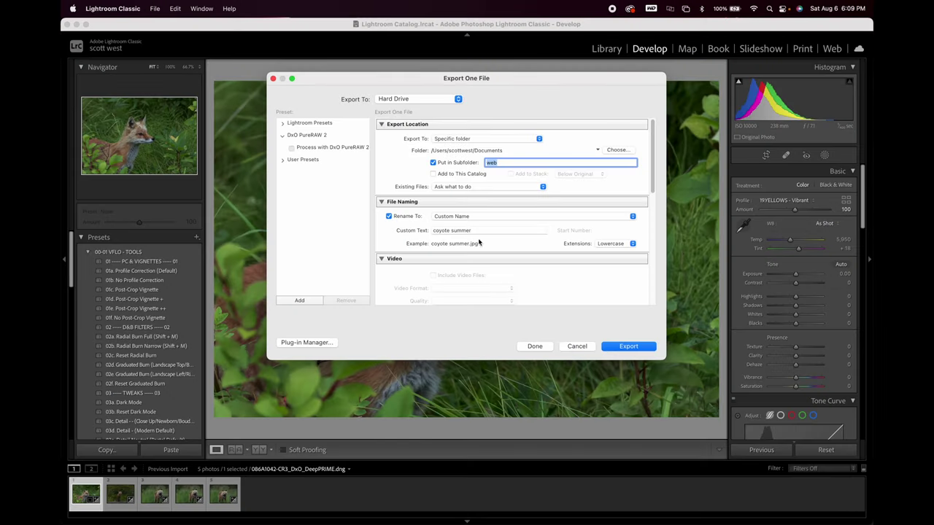
pyautogui.scroll(-10, 478, 243)
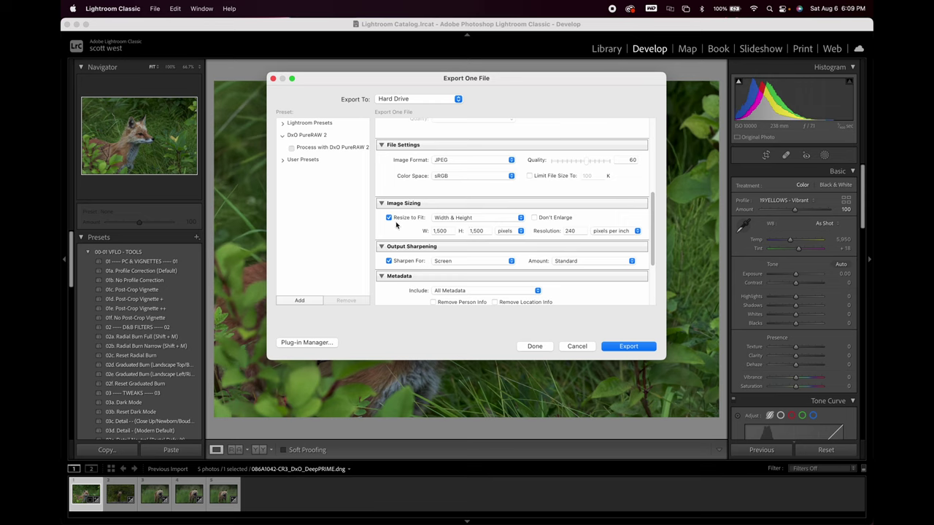
# Step: Check the output sharpening choices, turn off sharpening for the export, and look over the remaining export settings
pyautogui.click(469, 261)
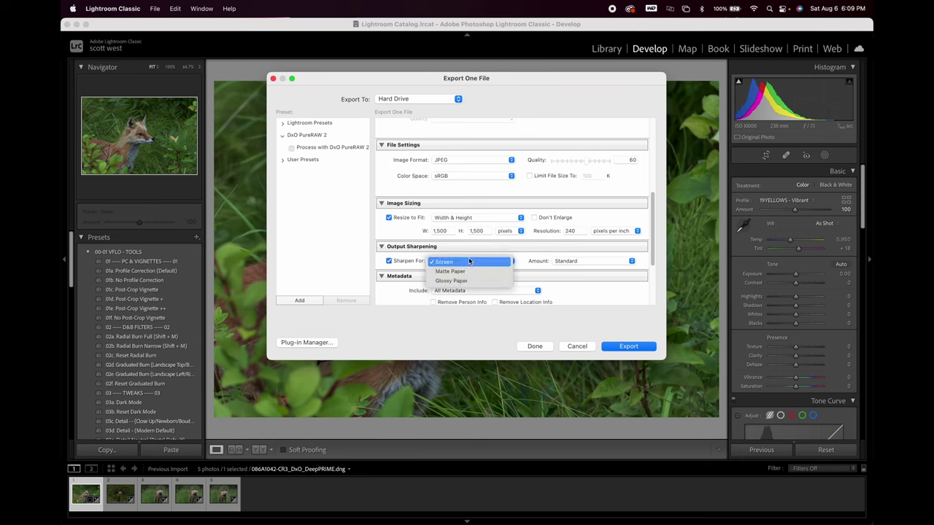
pyautogui.click(389, 260)
pyautogui.click(388, 260)
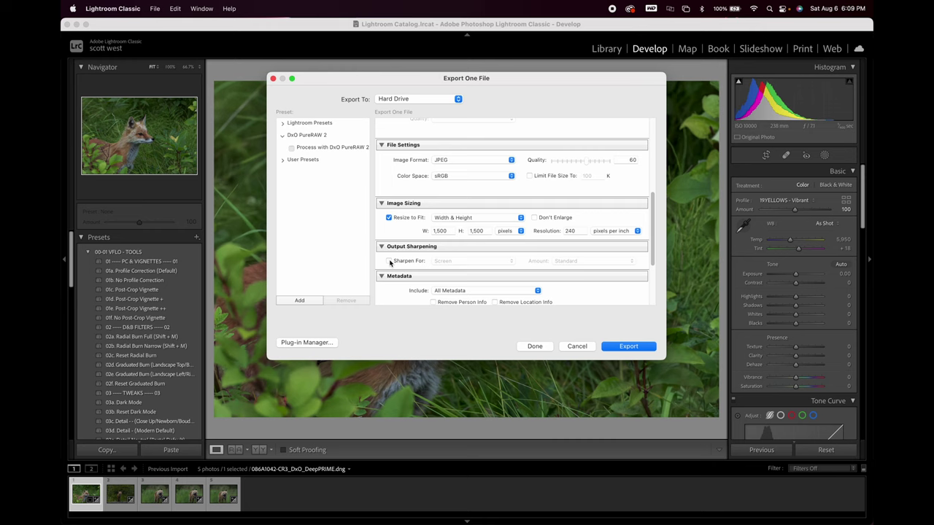
pyautogui.scroll(-5, 527, 217)
pyautogui.scroll(10, 528, 217)
pyautogui.scroll(-1, 527, 217)
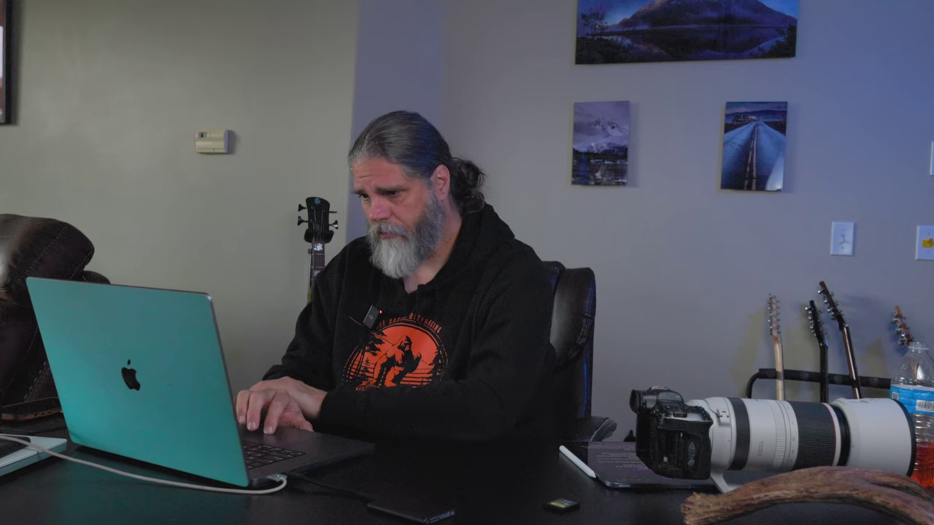